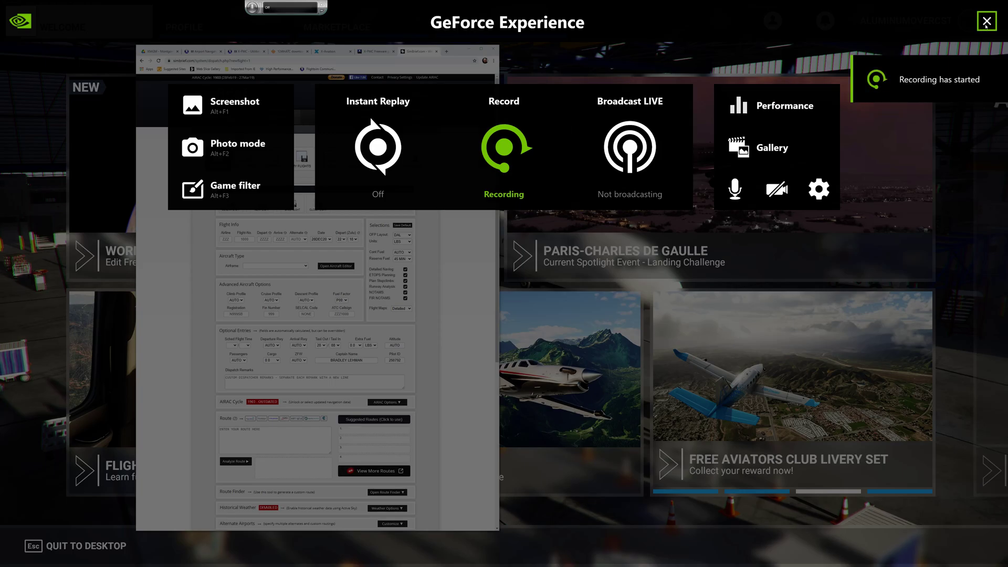
# Step: Close the recording overlay and enter airline DAL and flight number 43 in the dispatch options
pyautogui.click(986, 22)
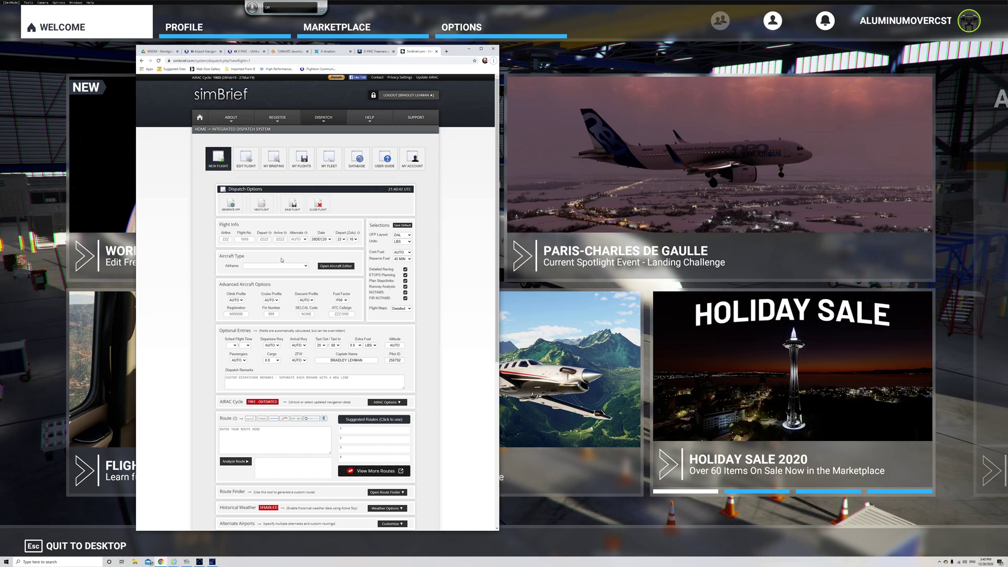
pyautogui.click(227, 240)
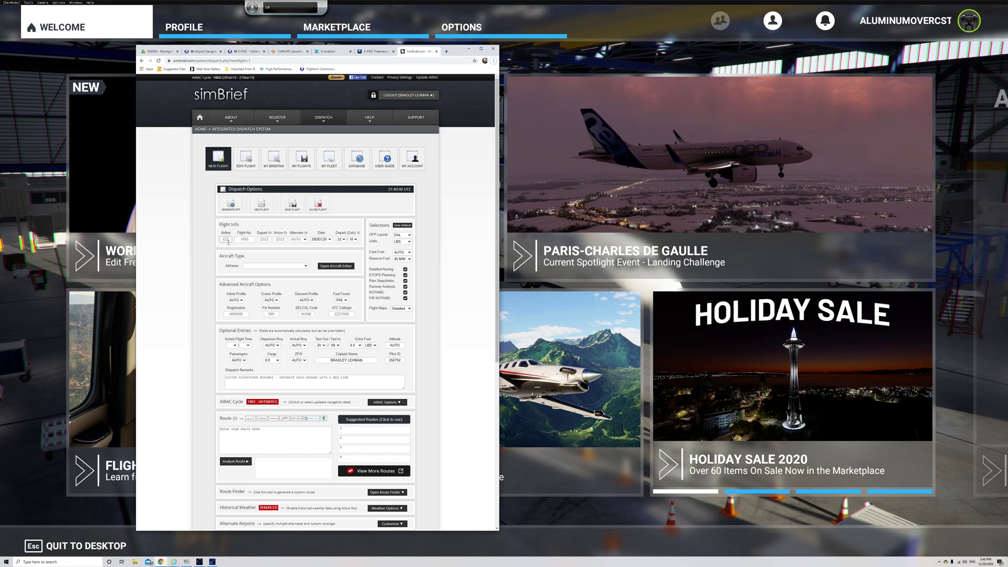
pyautogui.click(228, 241)
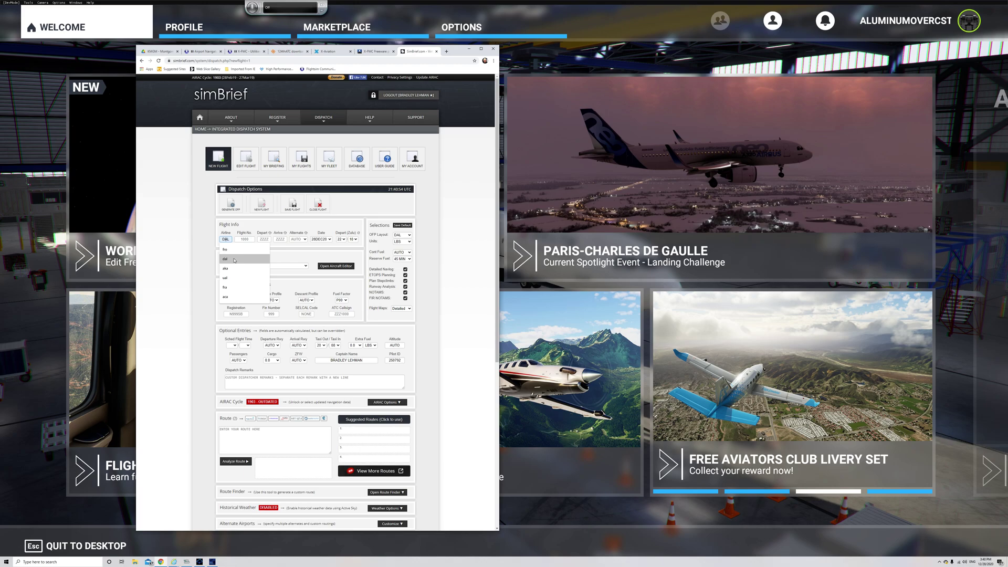
pyautogui.click(234, 260)
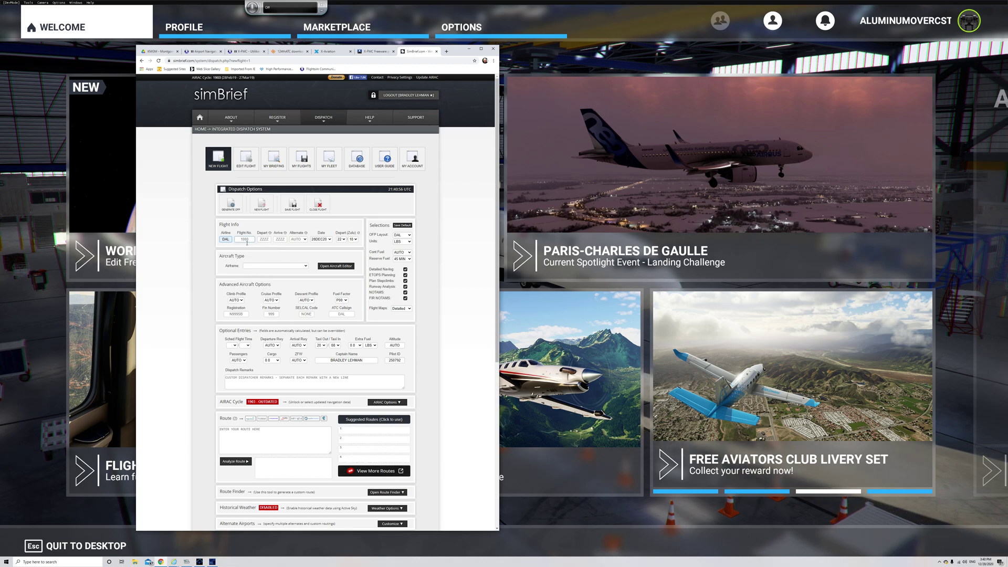
pyautogui.click(246, 240)
pyautogui.write('43')
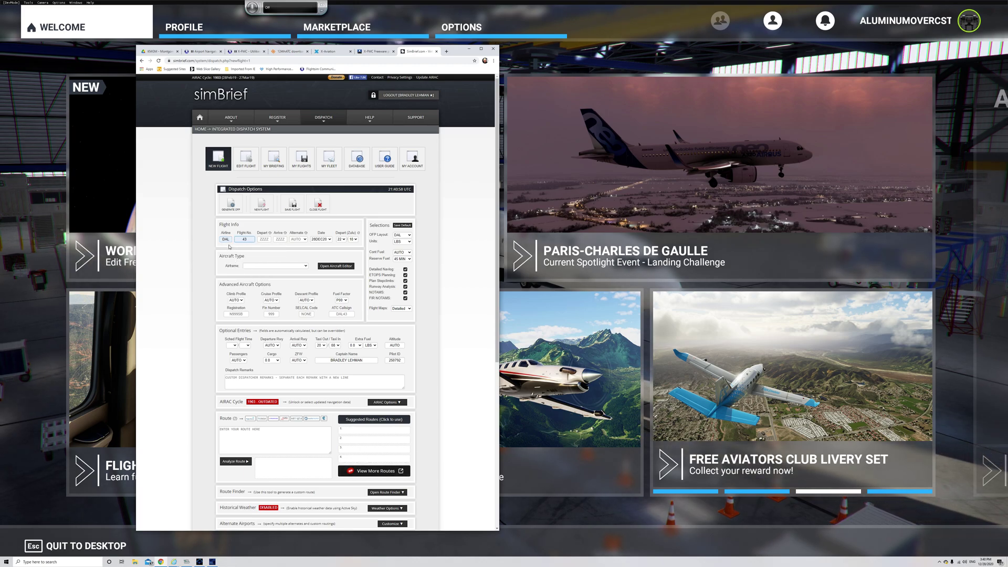
# Step: Set the flight's departure airport to KMGM and its arrival airport to KATL
pyautogui.click(265, 240)
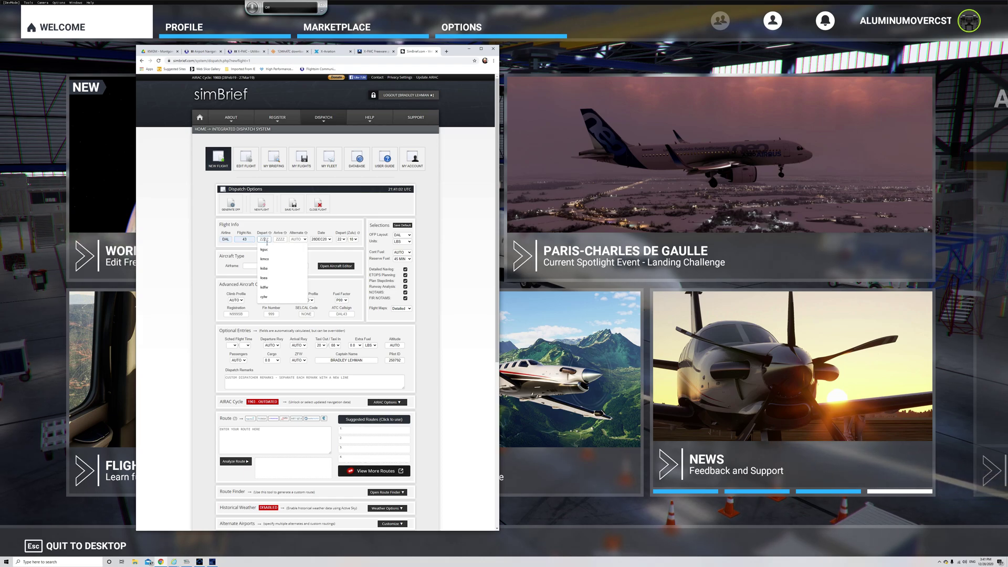
pyautogui.write('KMGM')
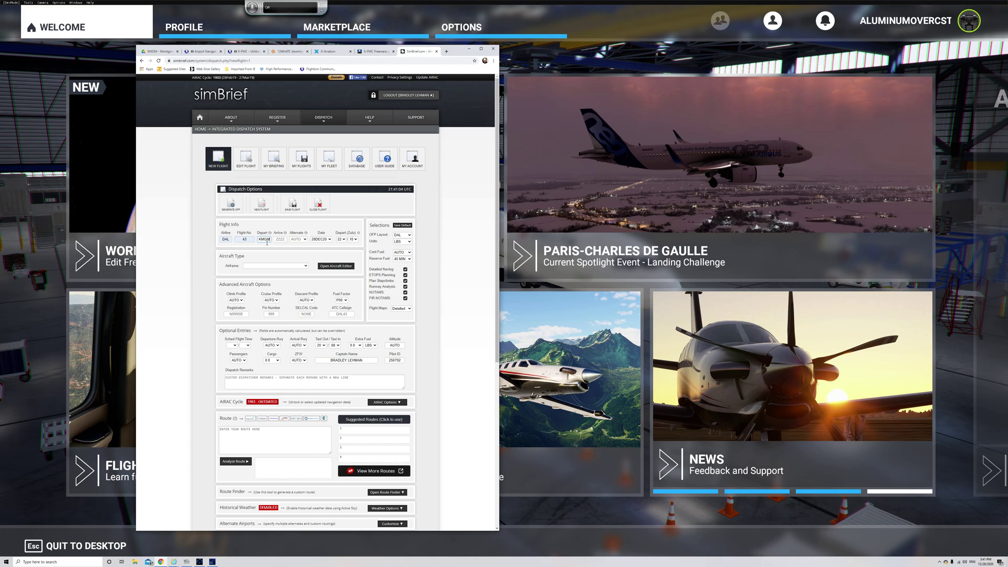
pyautogui.click(284, 241)
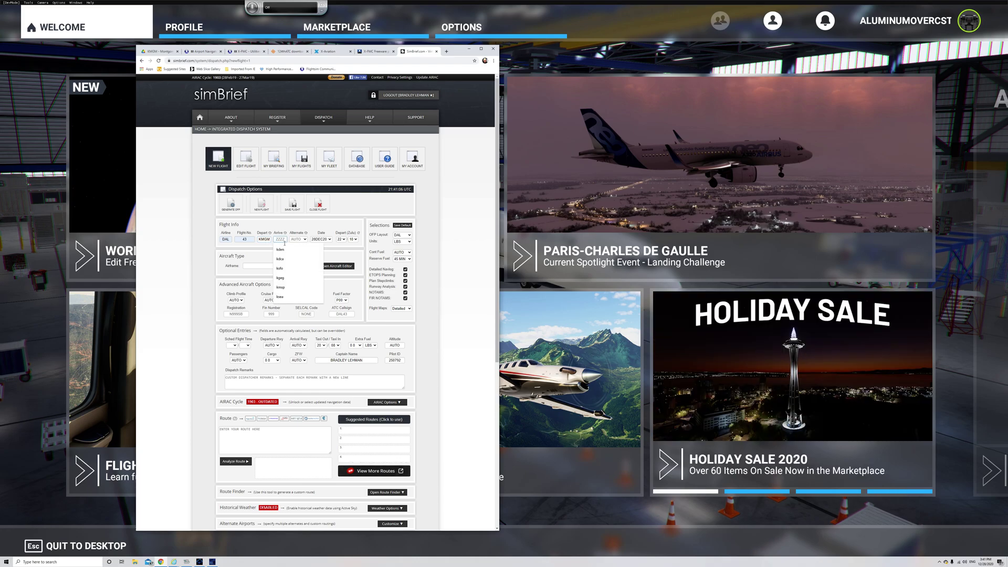
pyautogui.write('KA')
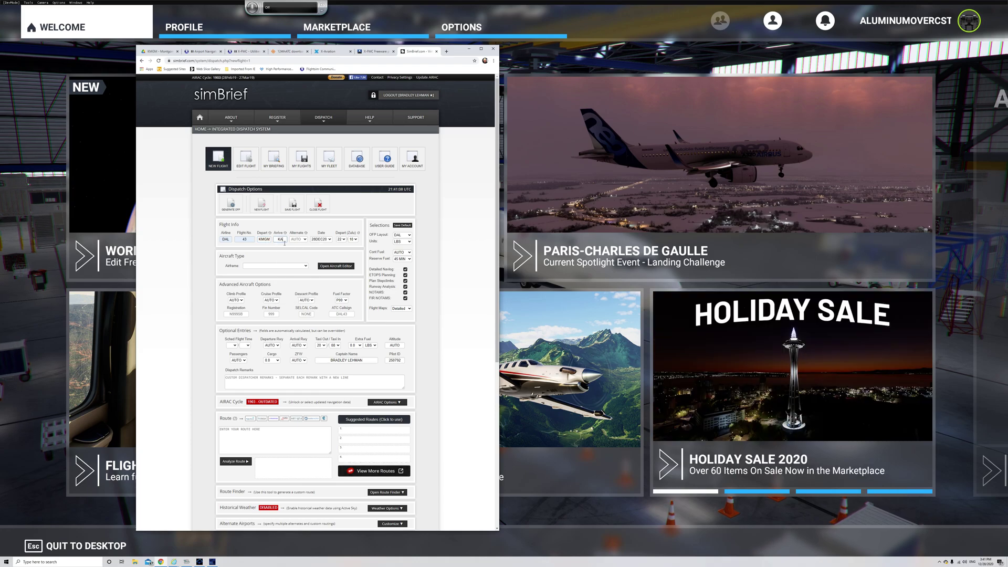
pyautogui.write('TL')
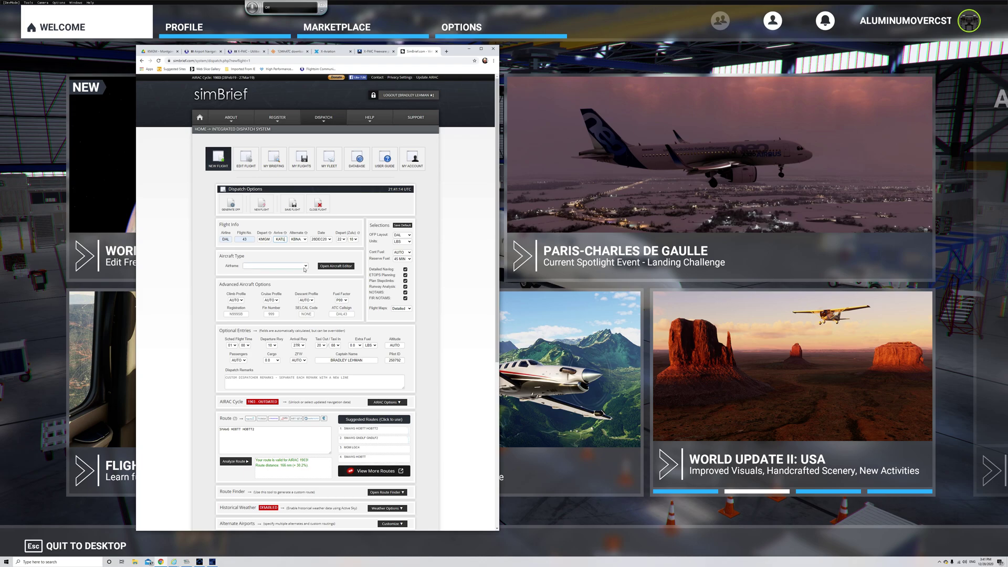
# Step: Choose the saved A320-200 airframe and generate the flight plan, confirming the overwrite of earlier plans
pyautogui.click(304, 267)
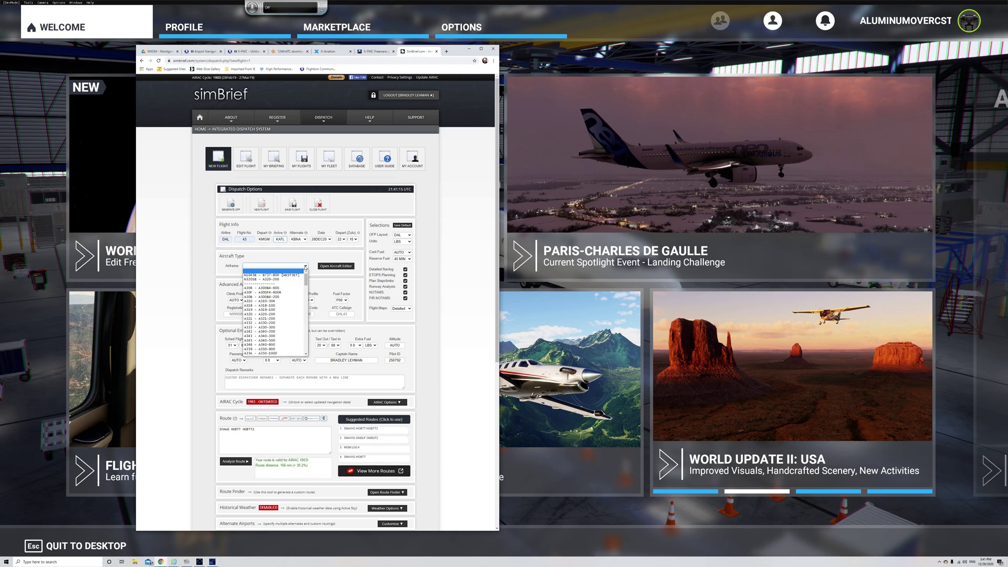
pyautogui.click(292, 280)
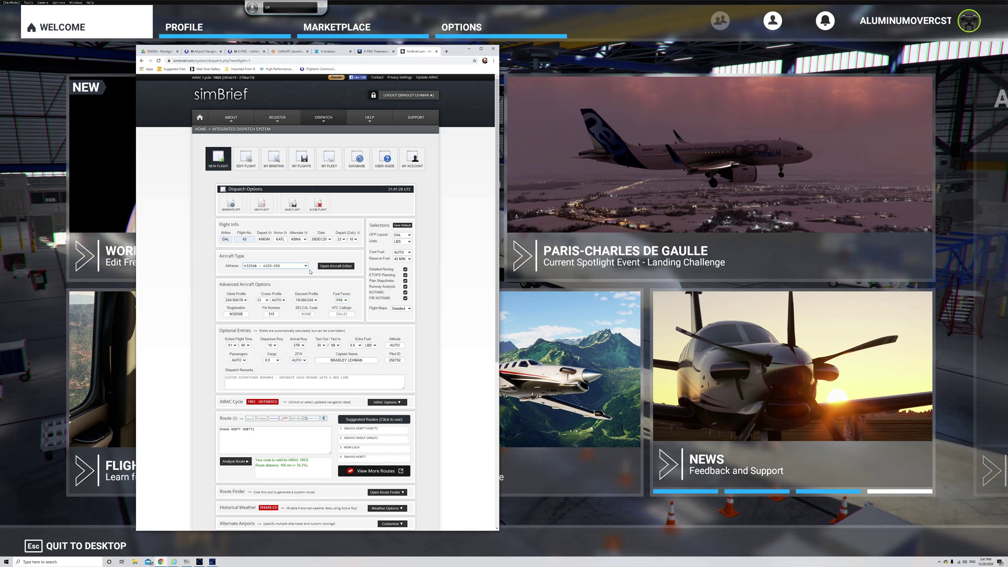
pyautogui.click(232, 207)
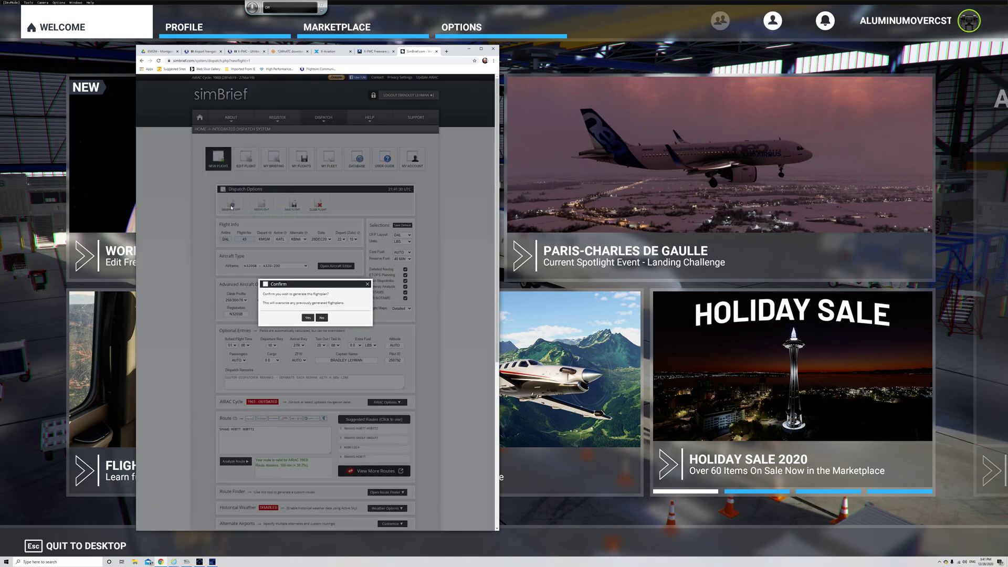
pyautogui.click(308, 318)
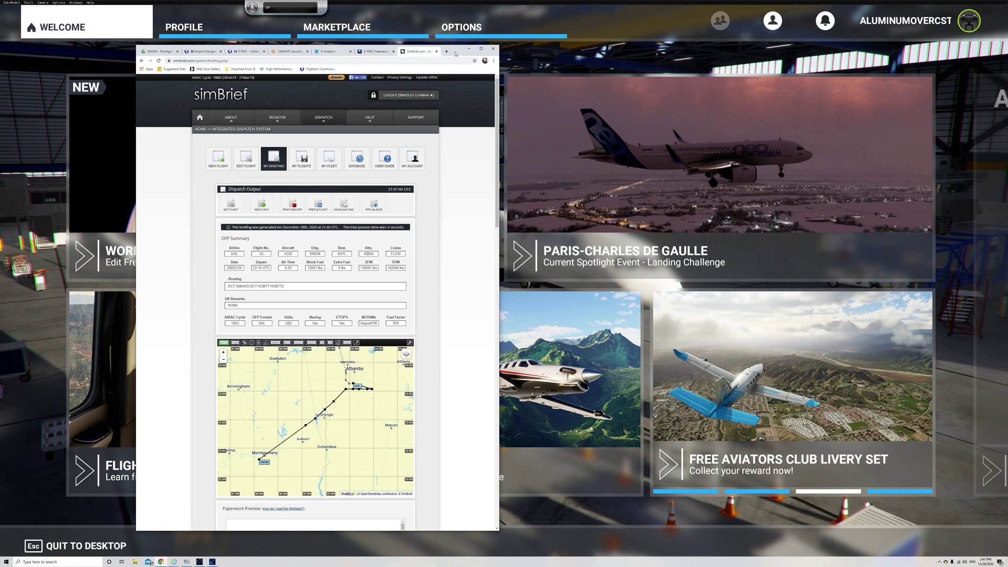
# Step: Put the browser window away and open the World Map in Microsoft Flight Simulator
pyautogui.moveTo(457, 58); pyautogui.dragTo(2, 32)
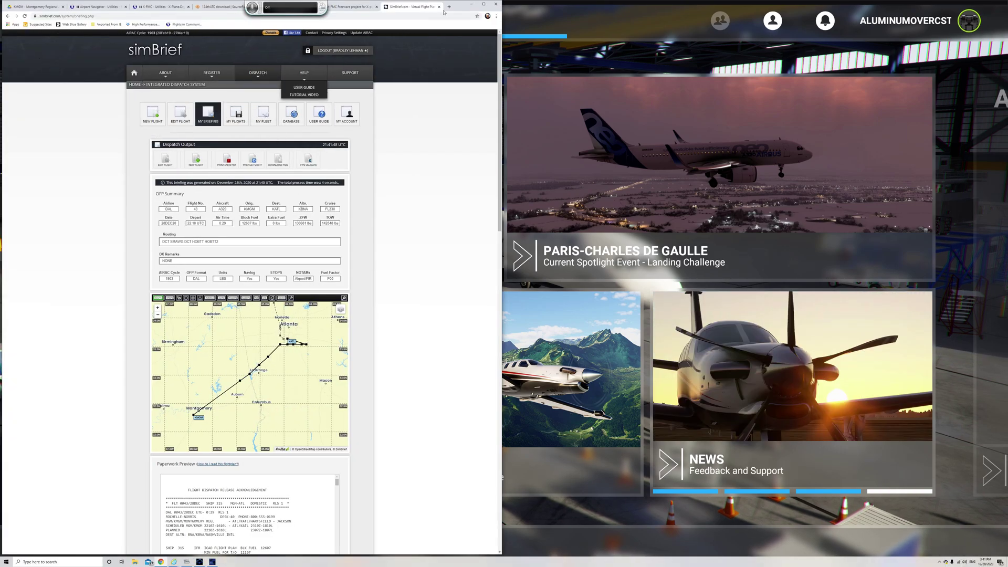
pyautogui.click(471, 4)
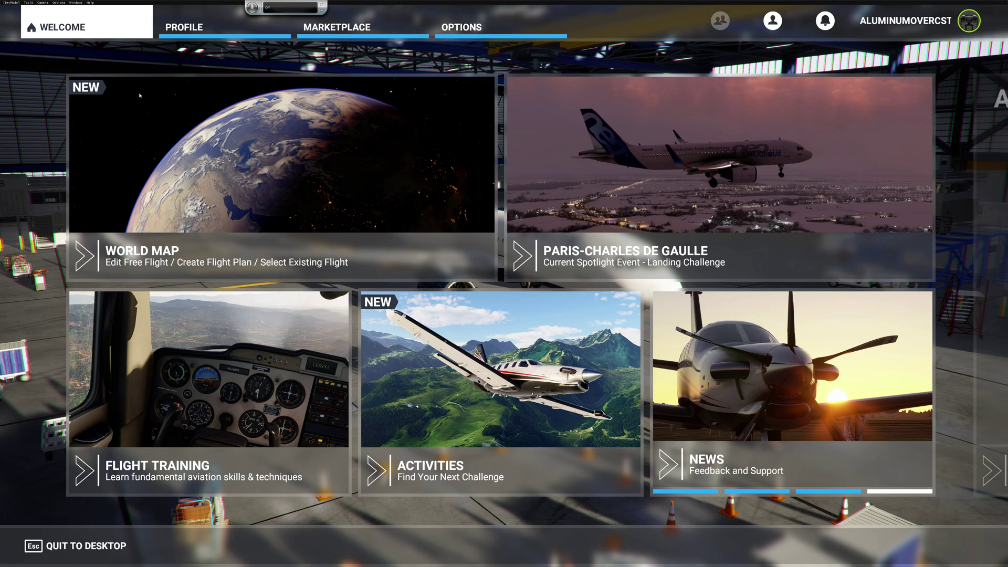
pyautogui.click(307, 163)
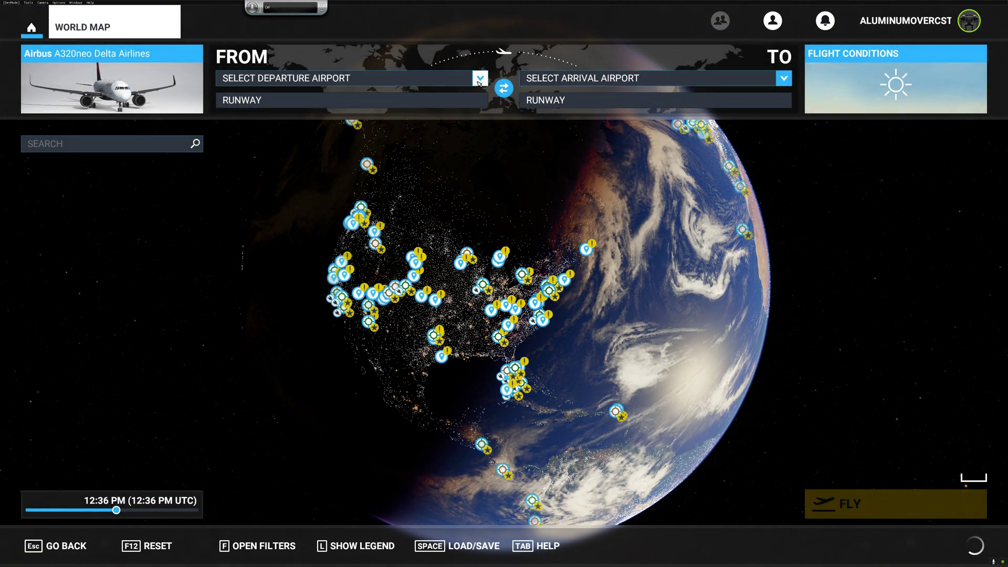
# Step: Search for kmgm and set Montgomery Regl as the departure airport
pyautogui.click(479, 78)
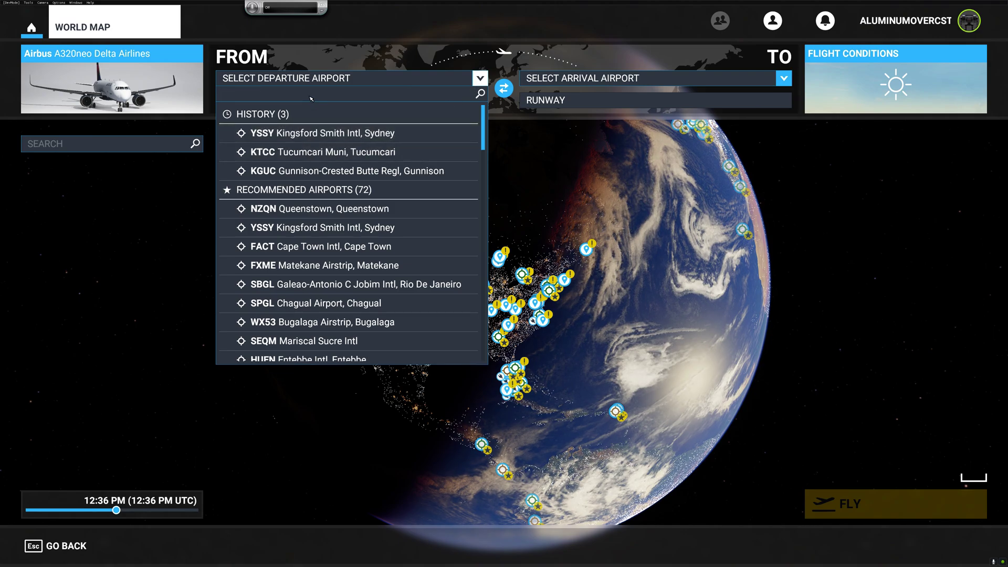
pyautogui.write('k')
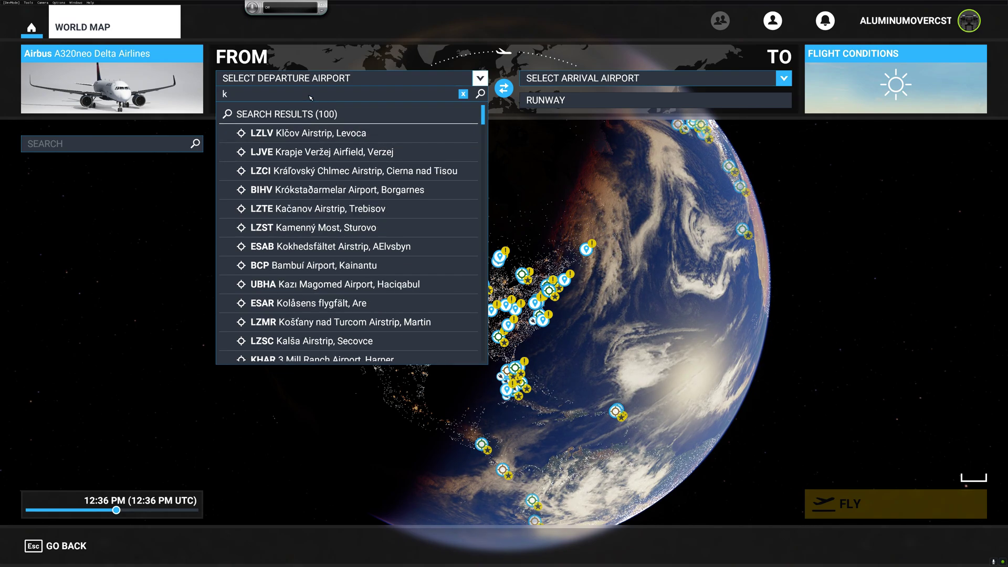
pyautogui.write('mgm')
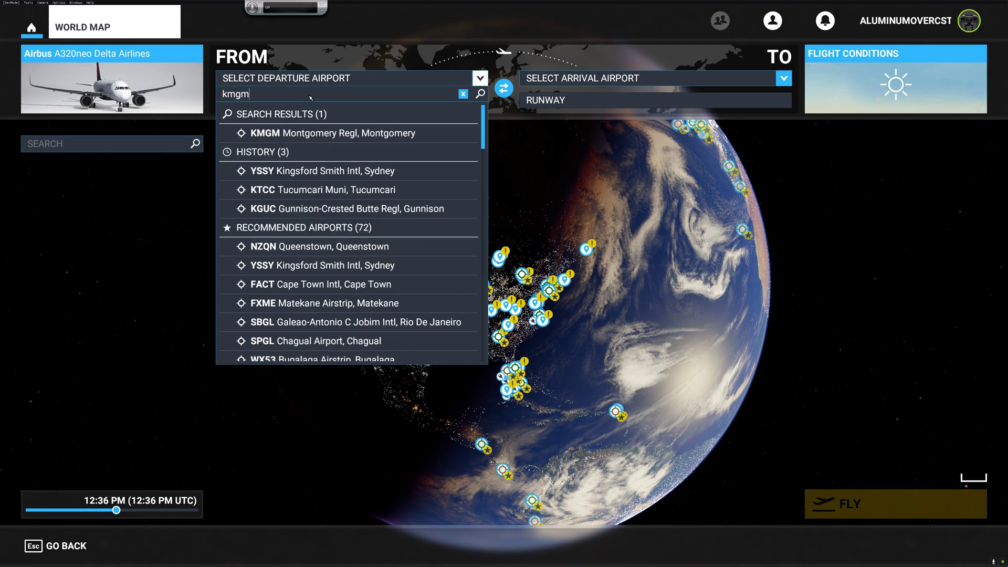
pyautogui.click(326, 132)
# Step: Set the departure position at KMGM to Gate 18 – Gate Small
pyautogui.click(481, 101)
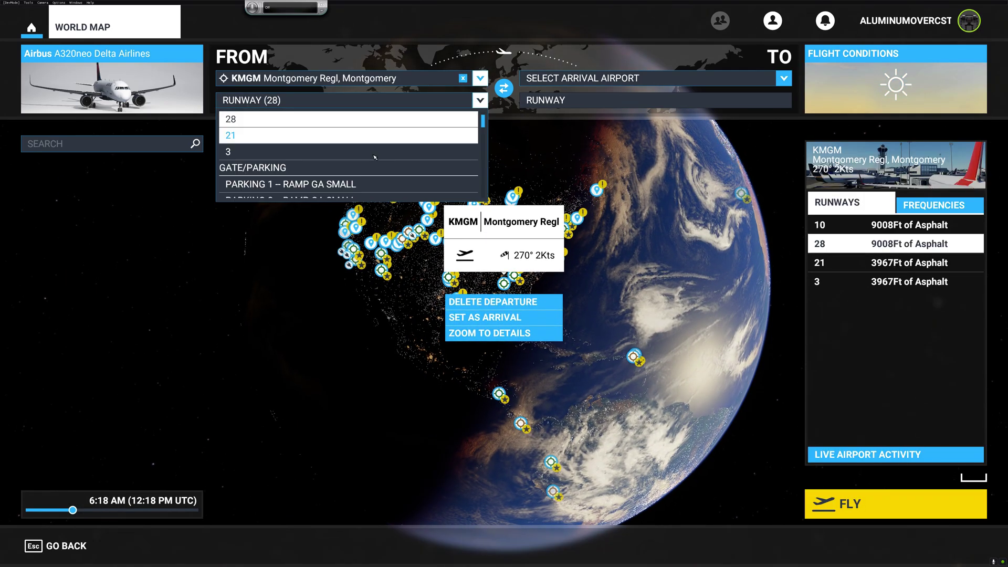
pyautogui.scroll(-3, 361, 182)
pyautogui.scroll(-5, 361, 182)
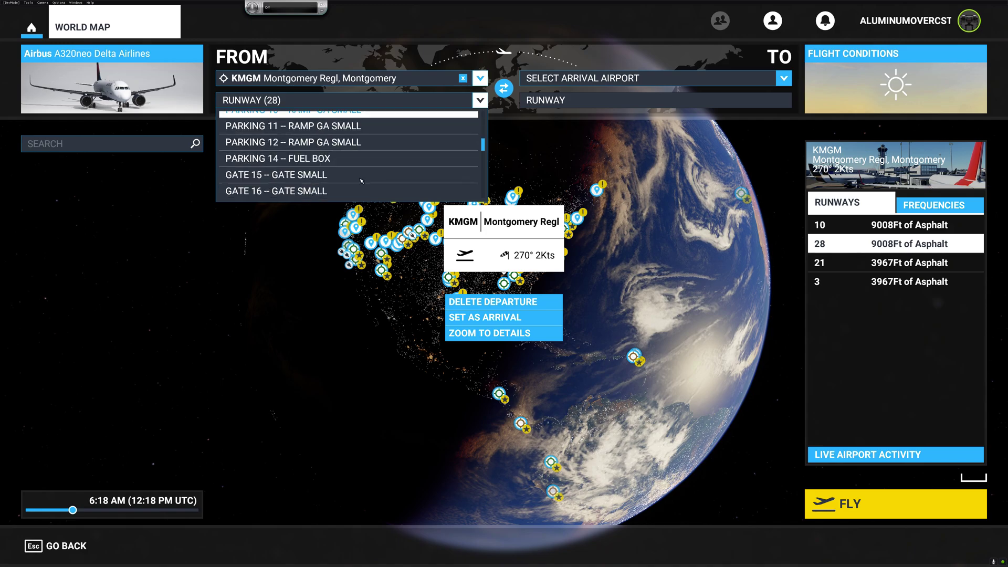
pyautogui.click(354, 155)
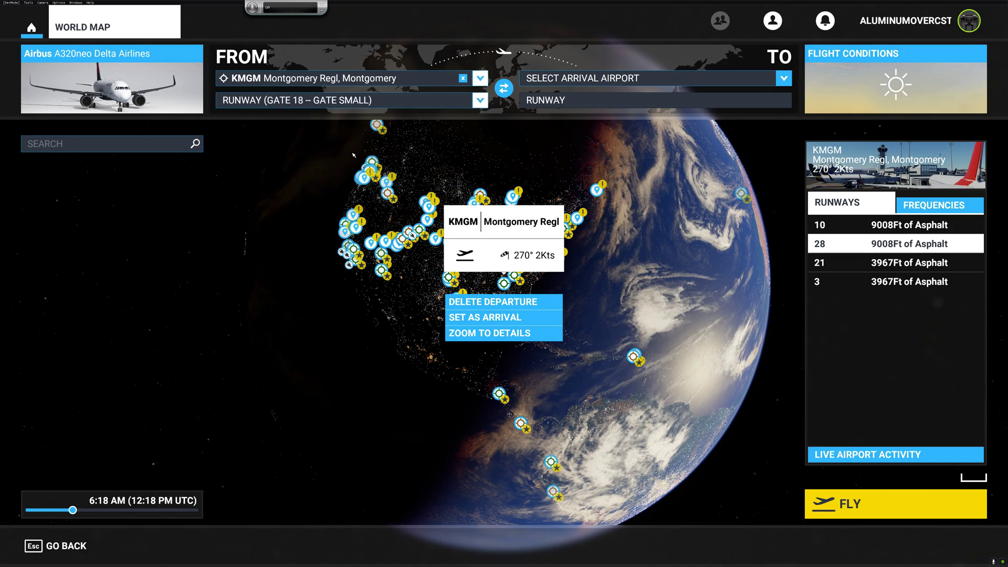
# Step: Leave the arrival airport unselected and start the flight from the gate at KMGM
pyautogui.click(785, 79)
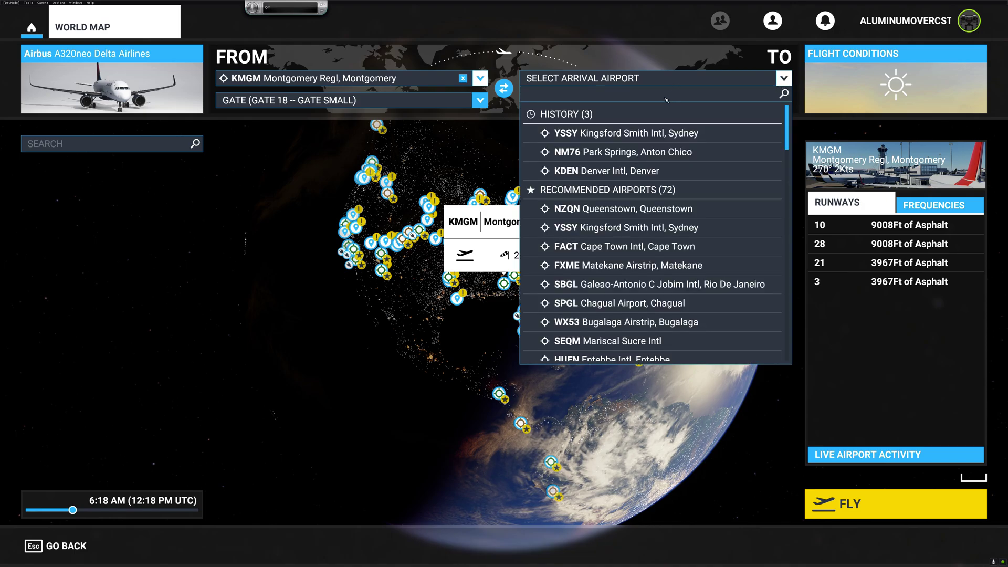
pyautogui.click(426, 169)
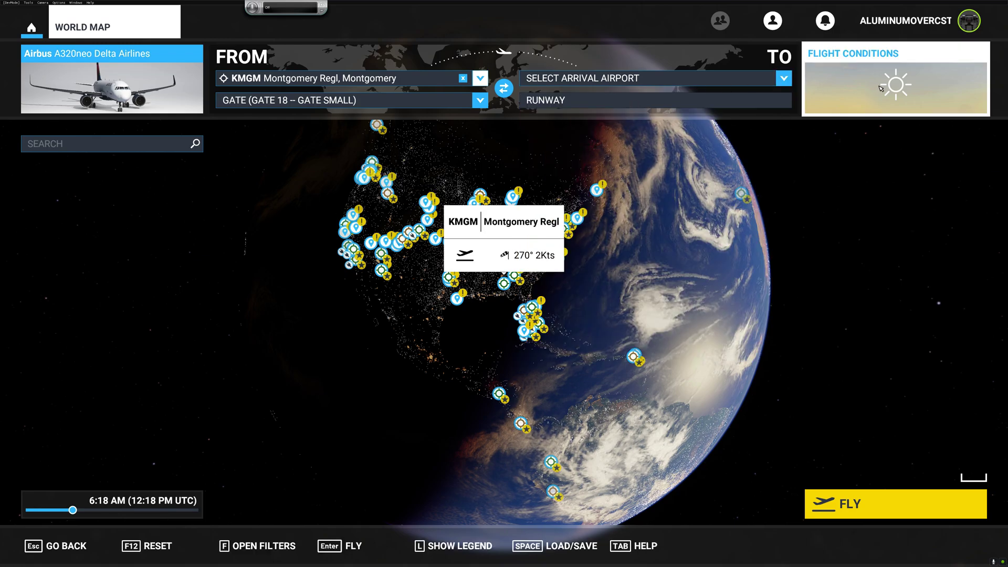
pyautogui.press('Return')
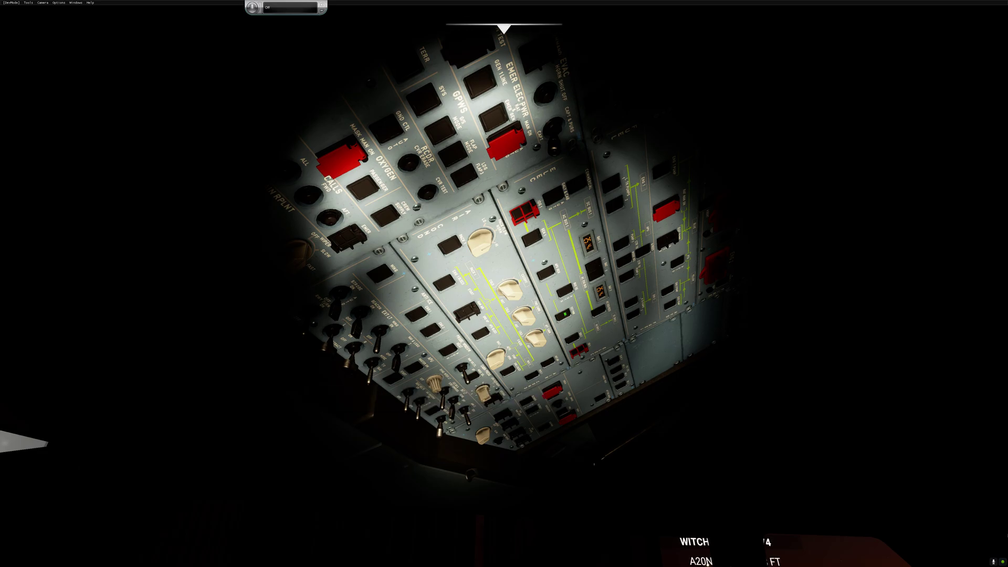
# Step: Switch on external power and batteries 1 and 2 on the overhead panel, and set the emergency exit lights to ARM
pyautogui.hotkey('alt', '3')
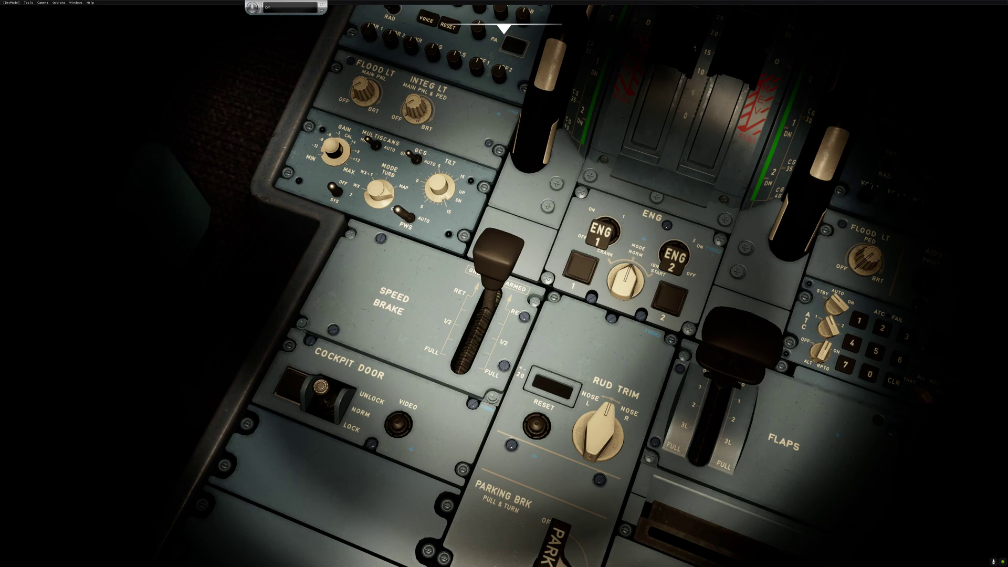
pyautogui.scroll(2, 415, 129)
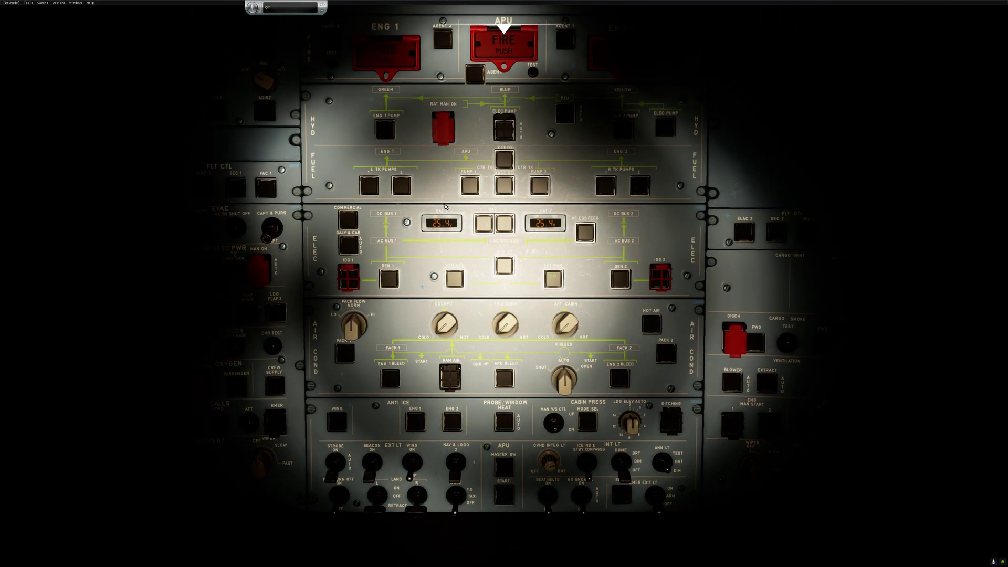
pyautogui.click(554, 284)
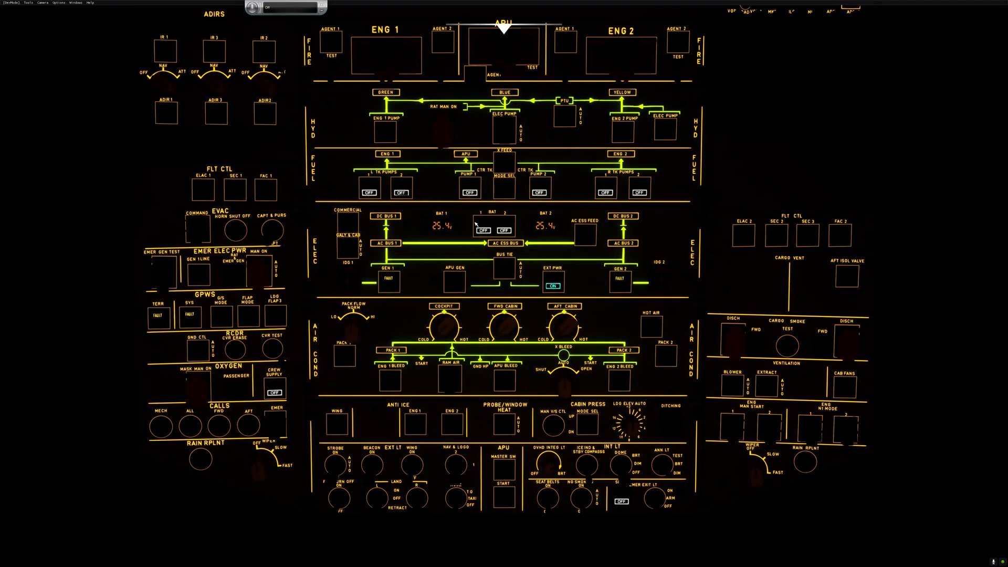
pyautogui.click(505, 229)
pyautogui.click(480, 230)
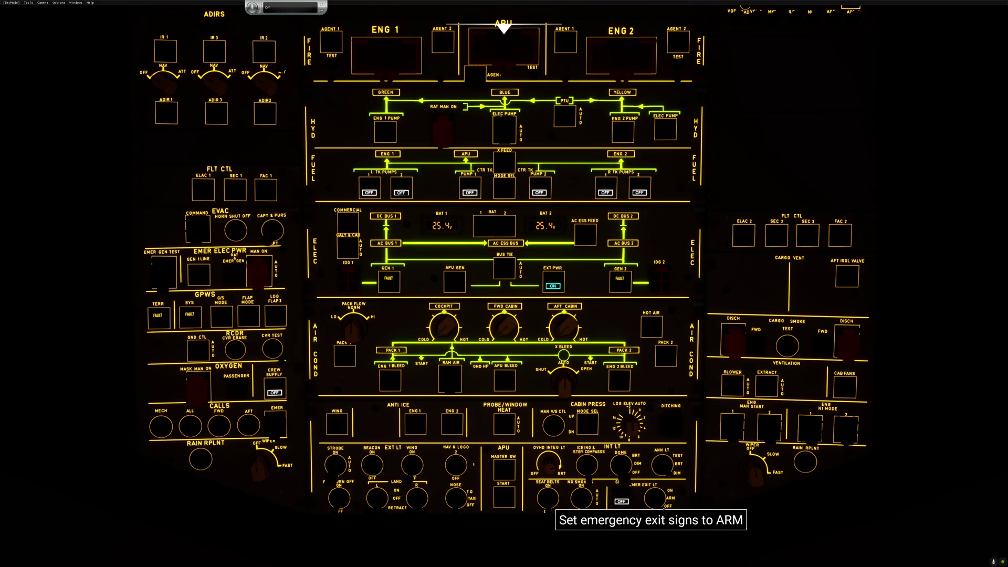
pyautogui.click(655, 497)
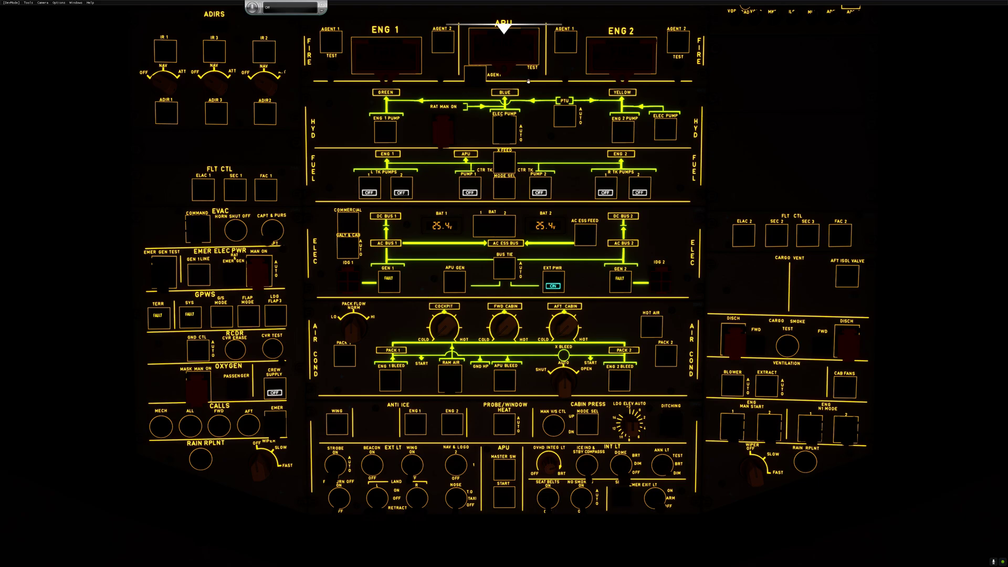
pyautogui.click(536, 82)
# Step: Clear the messages from the captain's MCDU scratchpad and open the ATSU page
pyautogui.press('KP_2')
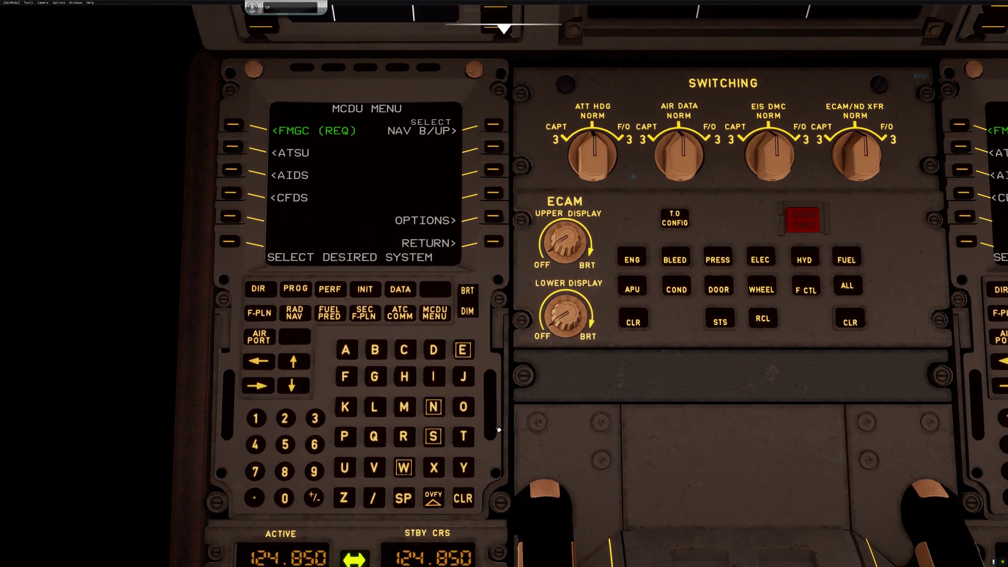
pyautogui.click(471, 502)
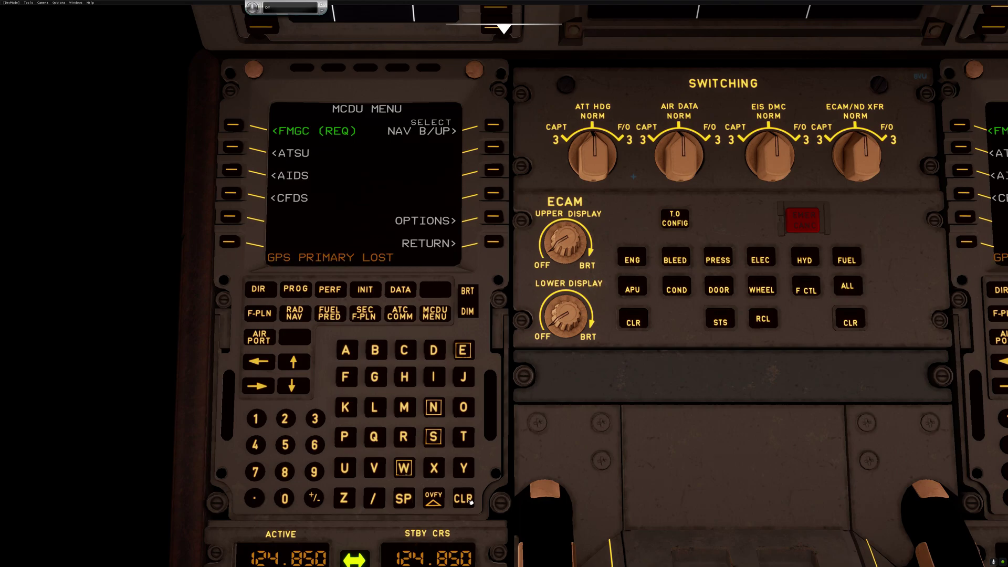
pyautogui.click(471, 502)
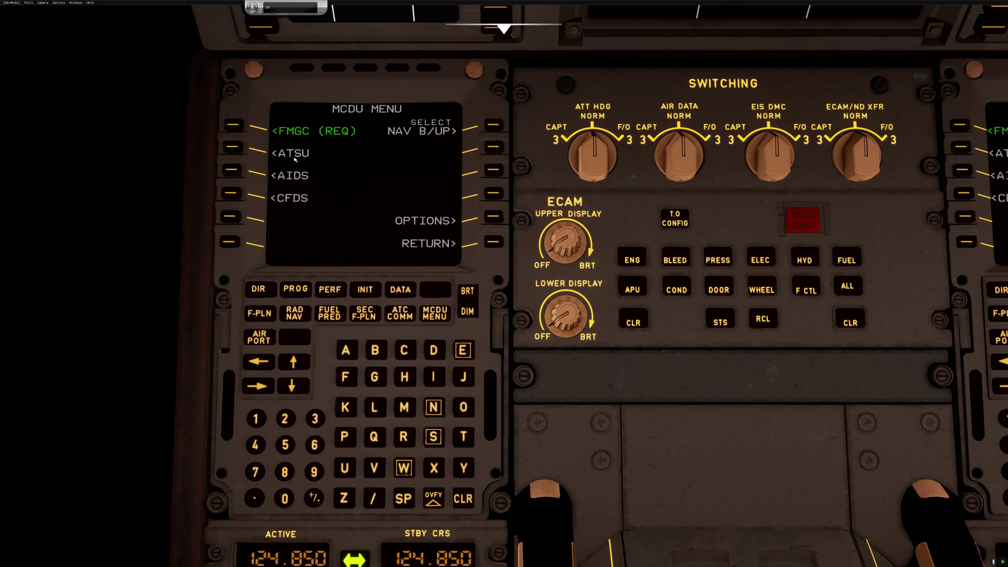
pyautogui.click(232, 149)
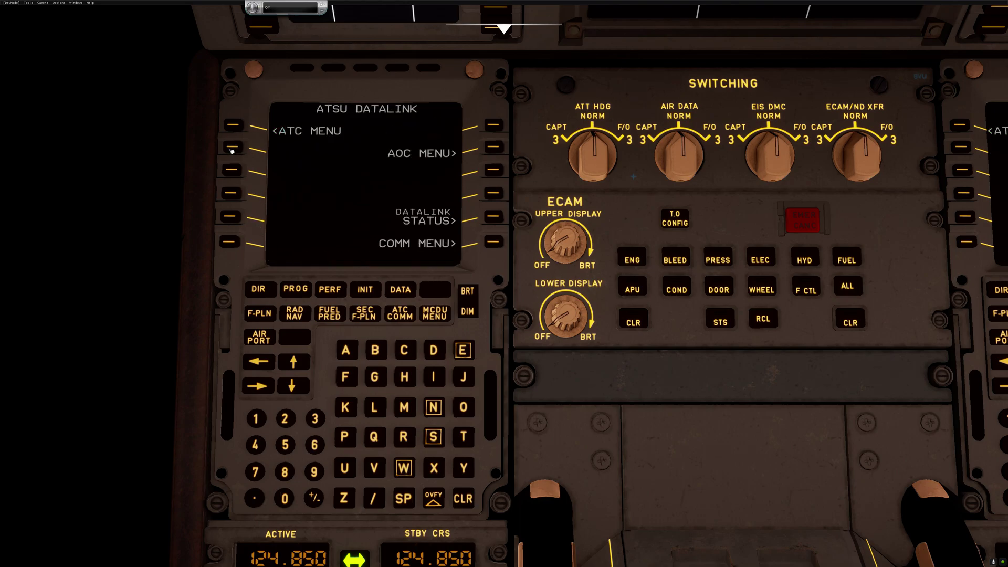
# Step: Request the flight's initialization data on the AOC INIT/PRES page, review its second page and return to the AOC menu
pyautogui.click(491, 148)
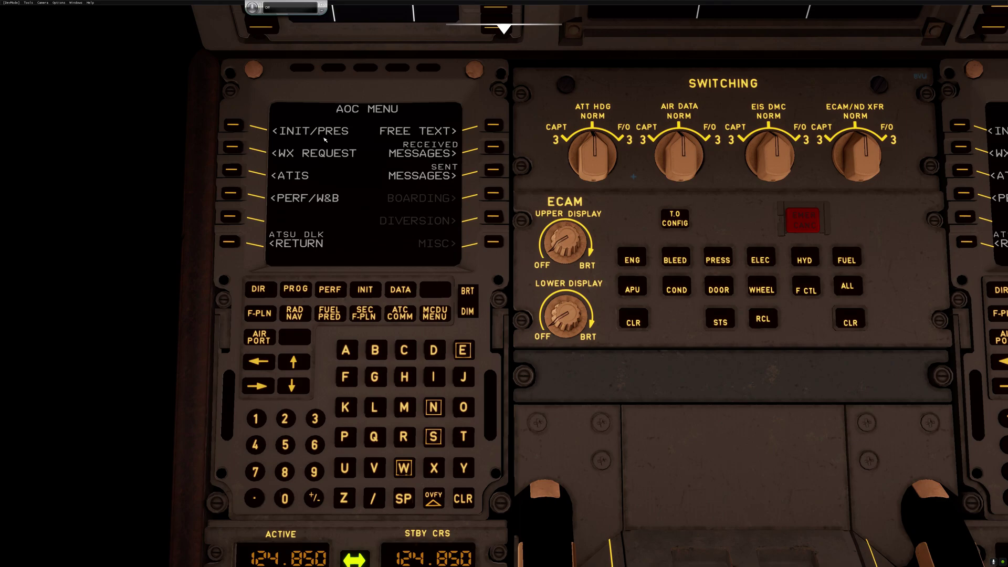
pyautogui.click(234, 126)
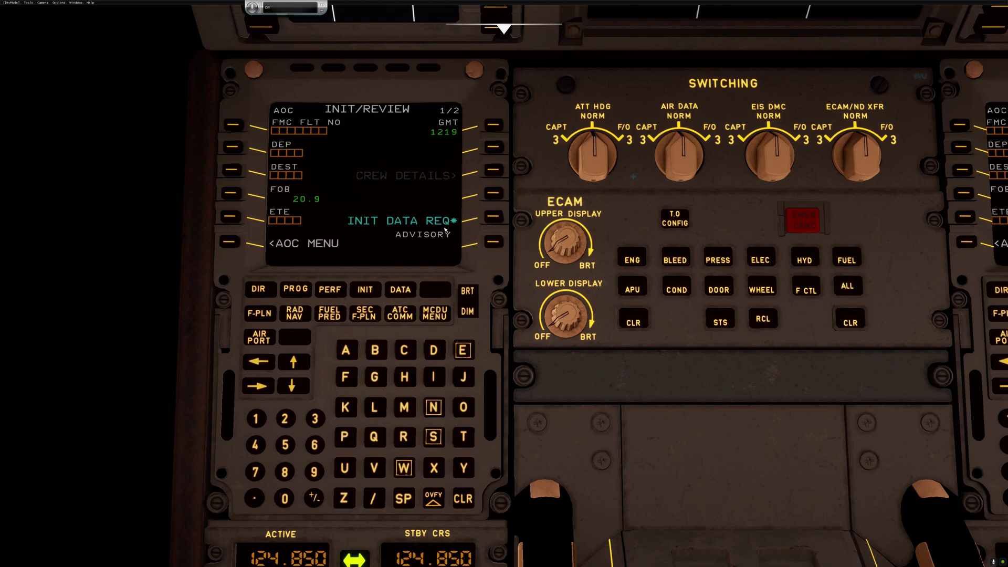
pyautogui.click(493, 222)
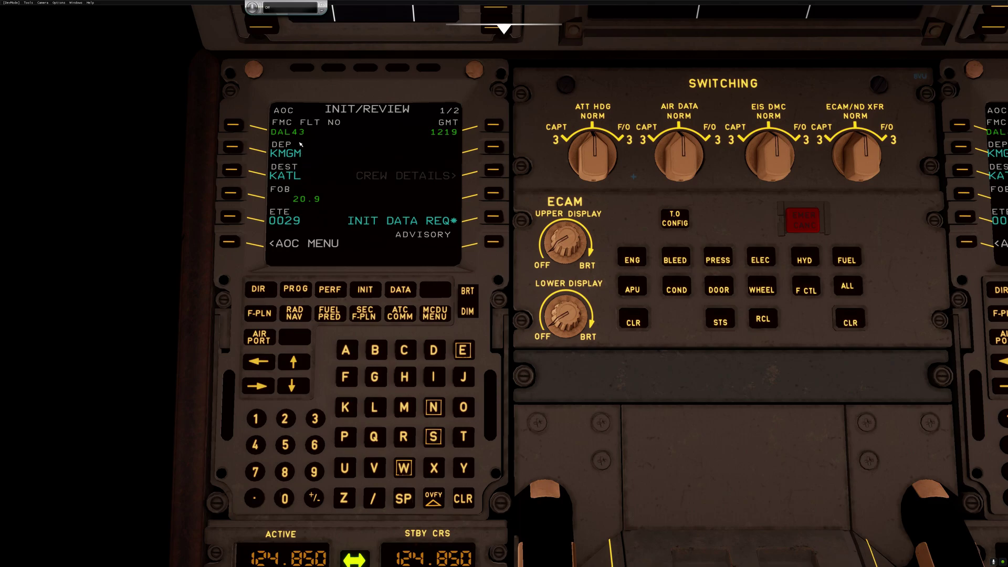
pyautogui.click(268, 389)
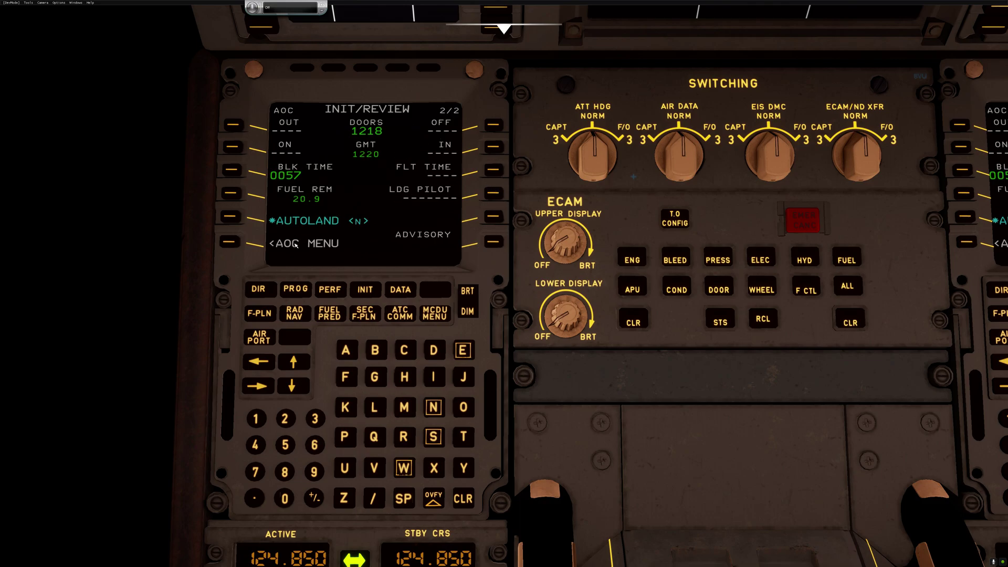
pyautogui.click(234, 243)
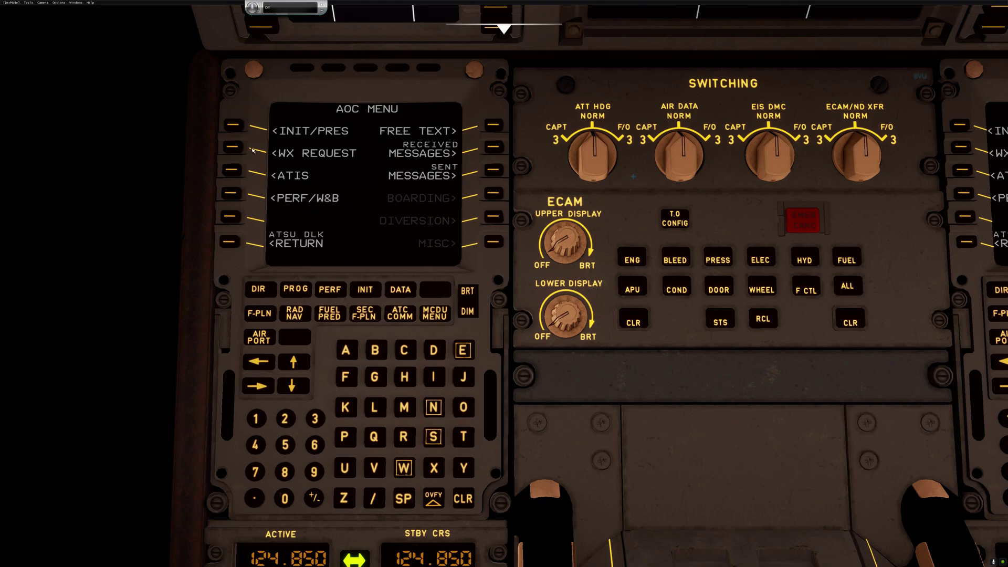
# Step: Open the AOC weather request with METAR as the type and enter KMGM as the first airport
pyautogui.click(233, 147)
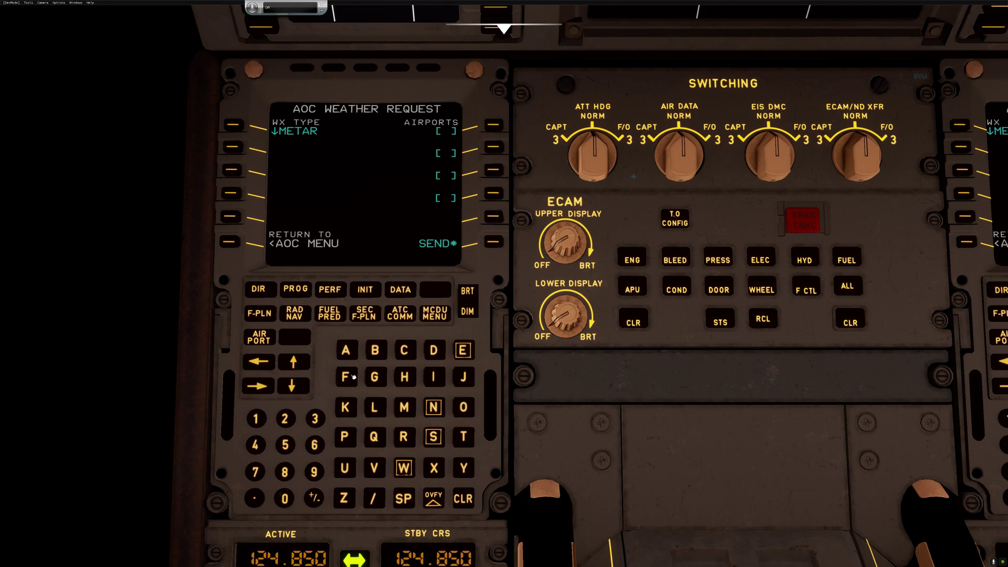
pyautogui.click(351, 415)
pyautogui.click(406, 410)
pyautogui.click(375, 378)
pyautogui.click(405, 408)
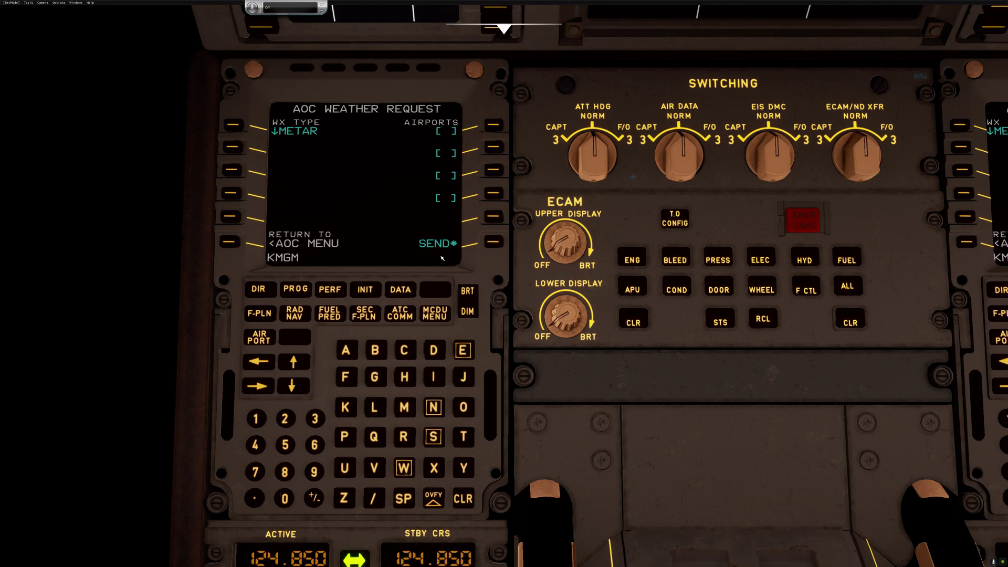
pyautogui.click(494, 129)
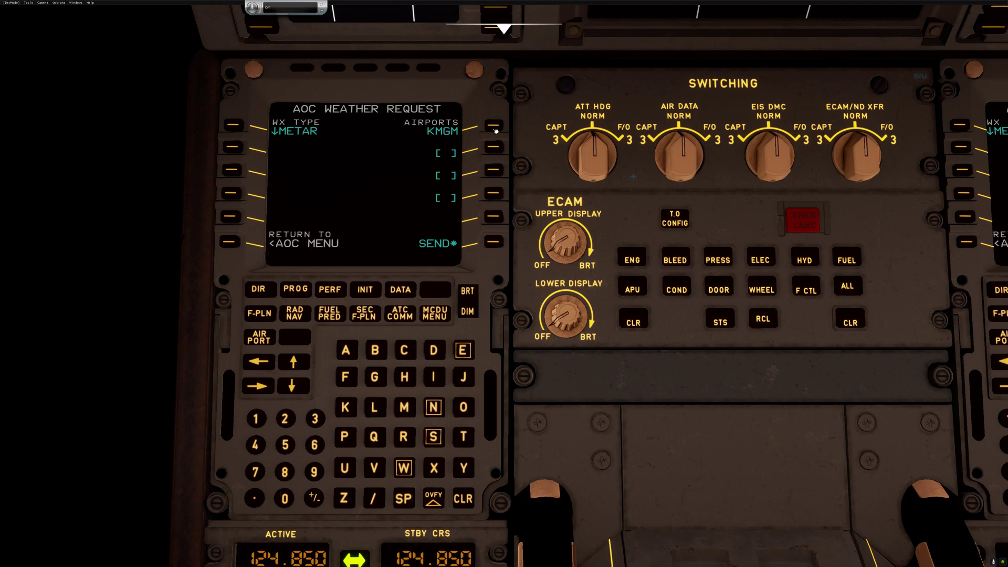
# Step: Enter KATL as the second airport in the weather request
pyautogui.click(353, 409)
pyautogui.click(346, 351)
pyautogui.click(463, 438)
pyautogui.click(375, 408)
pyautogui.click(490, 146)
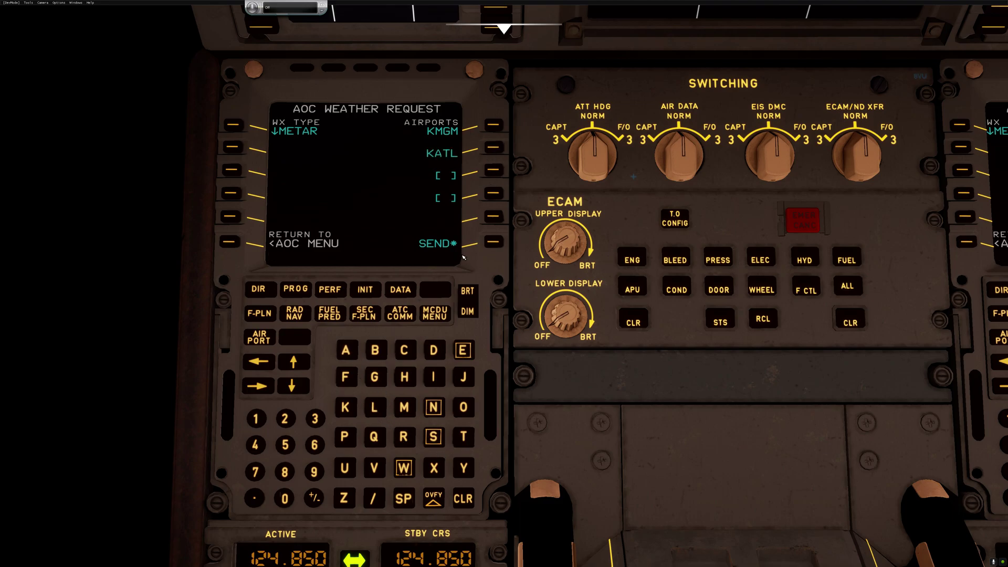
# Step: Enter KBNA as the third weather airport and send the METAR request
pyautogui.click(345, 407)
pyautogui.click(375, 350)
pyautogui.click(433, 407)
pyautogui.click(347, 357)
pyautogui.click(492, 171)
pyautogui.click(493, 243)
# Step: Change the weather type to TAF, send the request for the same airports and return to the AOC menu
pyautogui.click(234, 126)
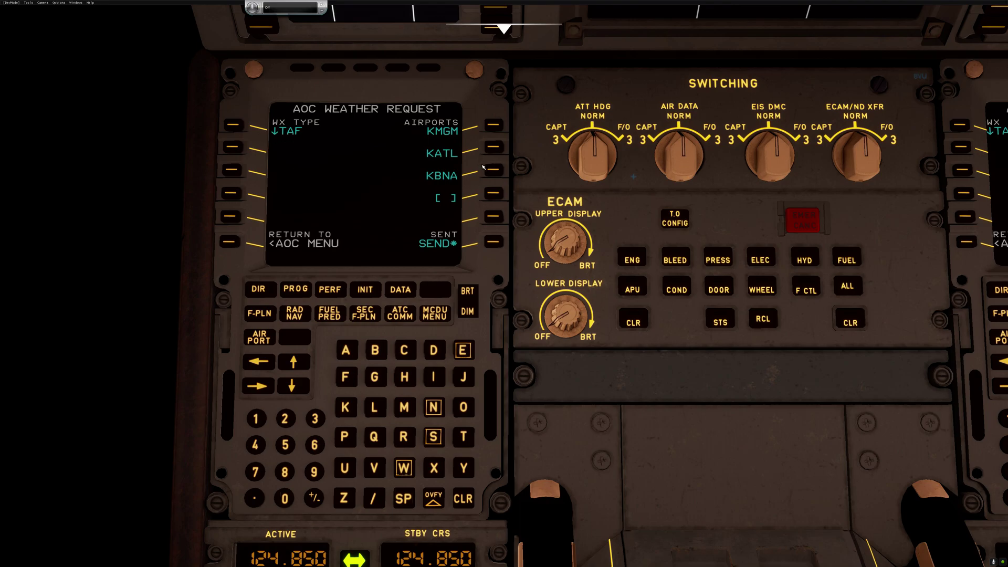
pyautogui.click(501, 246)
pyautogui.click(236, 245)
# Step: Open the AOC ATIS request and send a departure ATIS request for KMGM
pyautogui.click(235, 172)
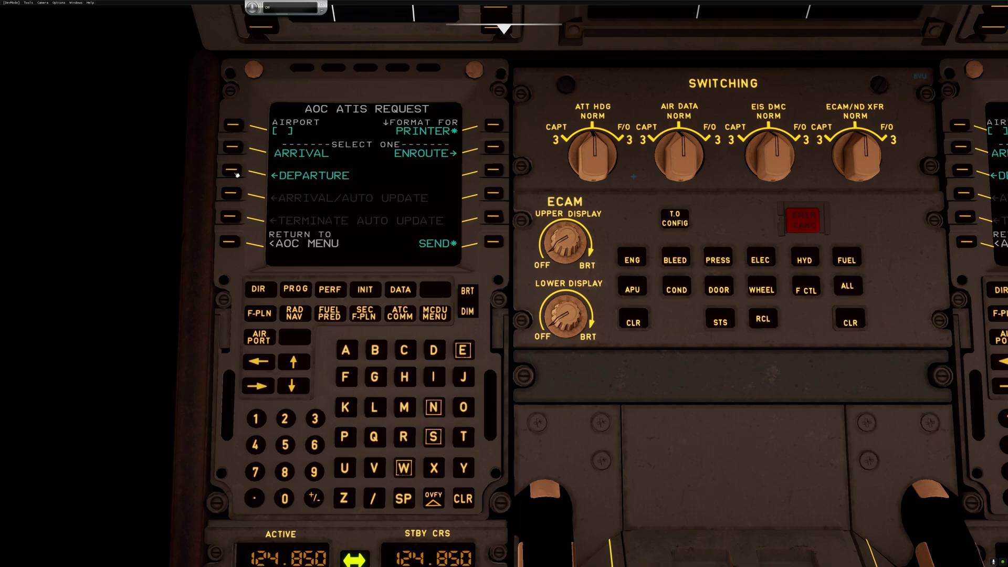
pyautogui.click(345, 407)
pyautogui.click(406, 410)
pyautogui.click(376, 379)
pyautogui.click(404, 408)
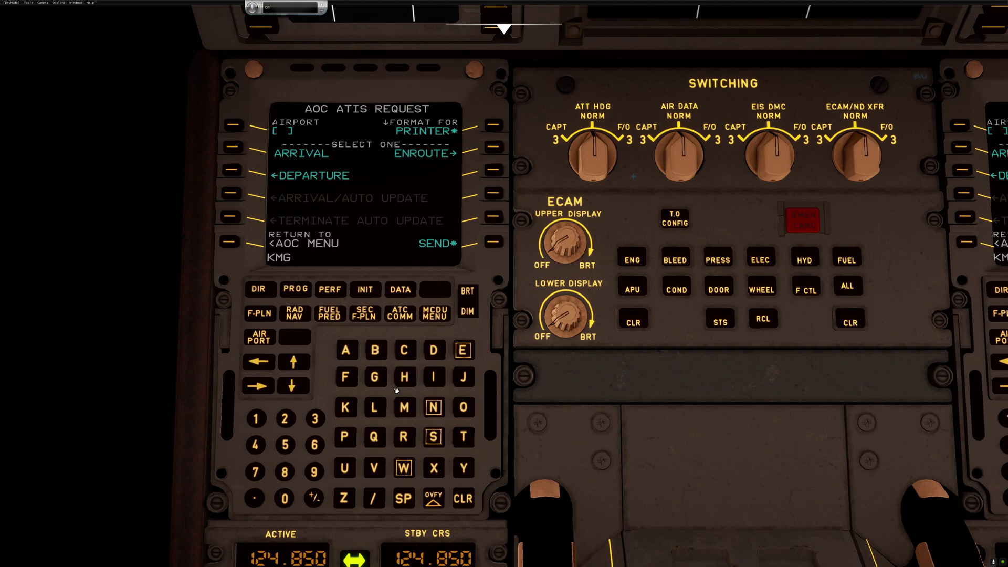
pyautogui.click(234, 126)
pyautogui.click(236, 171)
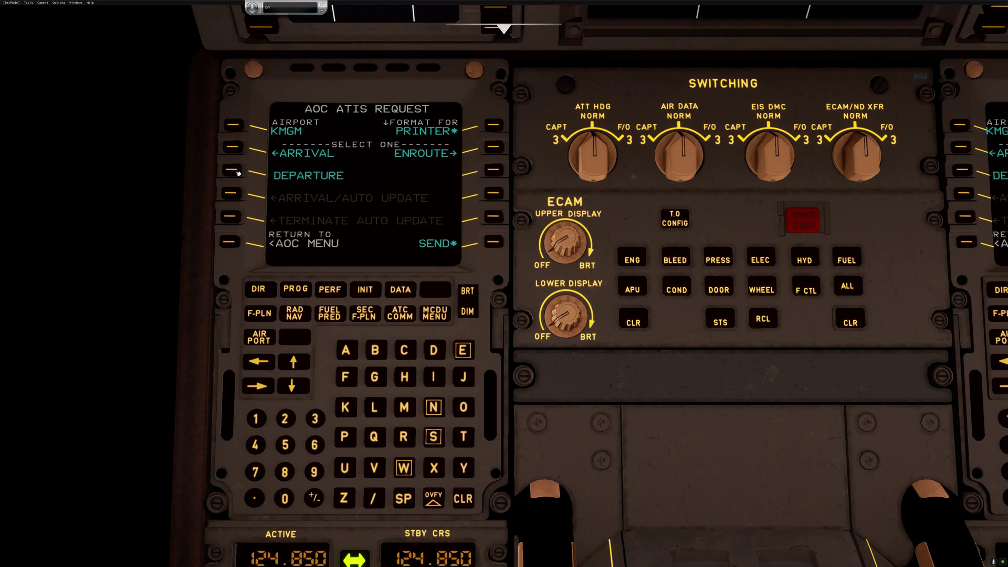
pyautogui.click(494, 243)
# Step: Send an arrival ATIS request for KATL
pyautogui.click(345, 407)
pyautogui.click(346, 350)
pyautogui.click(463, 436)
pyautogui.click(375, 407)
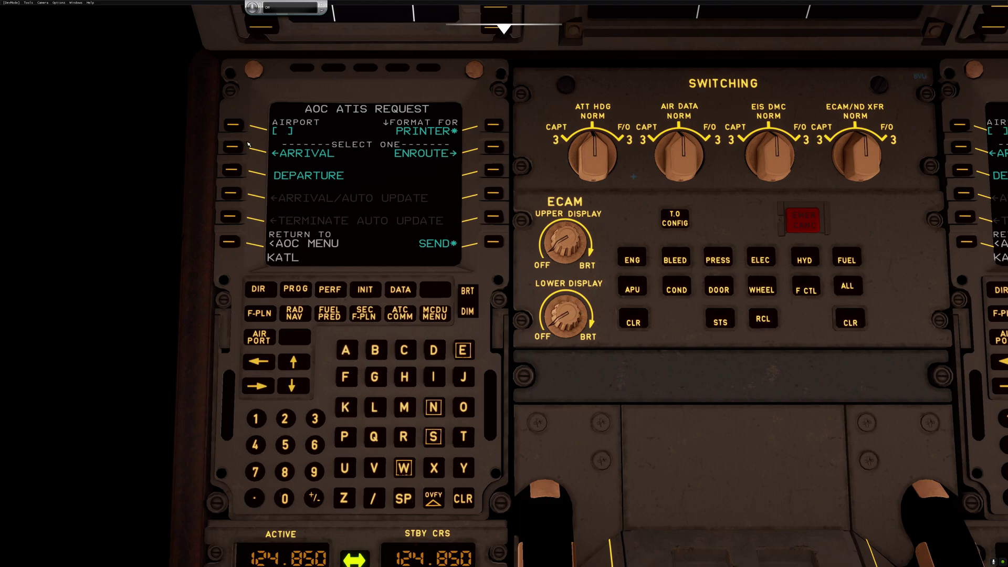
pyautogui.click(234, 124)
pyautogui.click(233, 147)
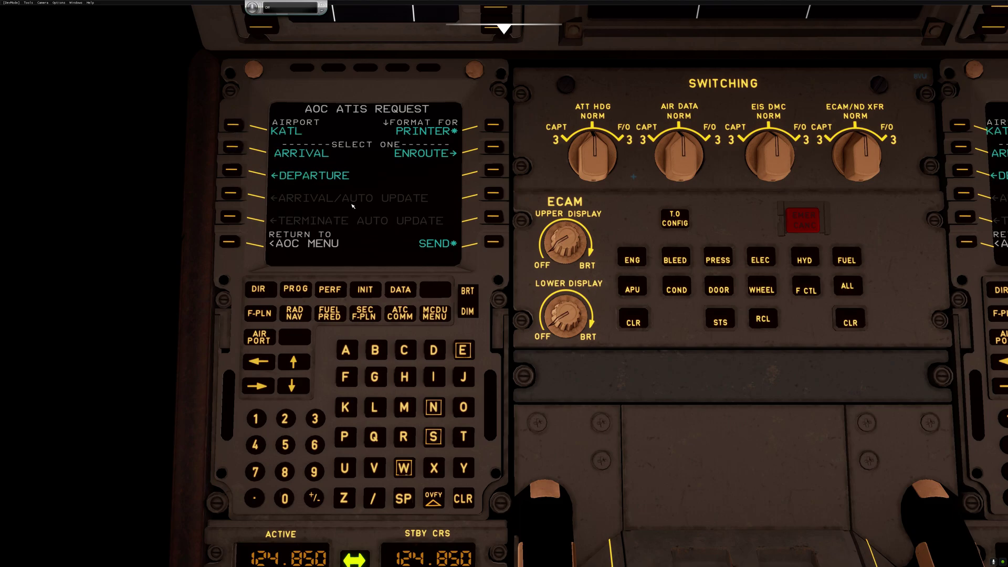
pyautogui.click(493, 243)
# Step: Set the ATIS format to MCDU, key in KBNA and select the enroute report type
pyautogui.click(493, 128)
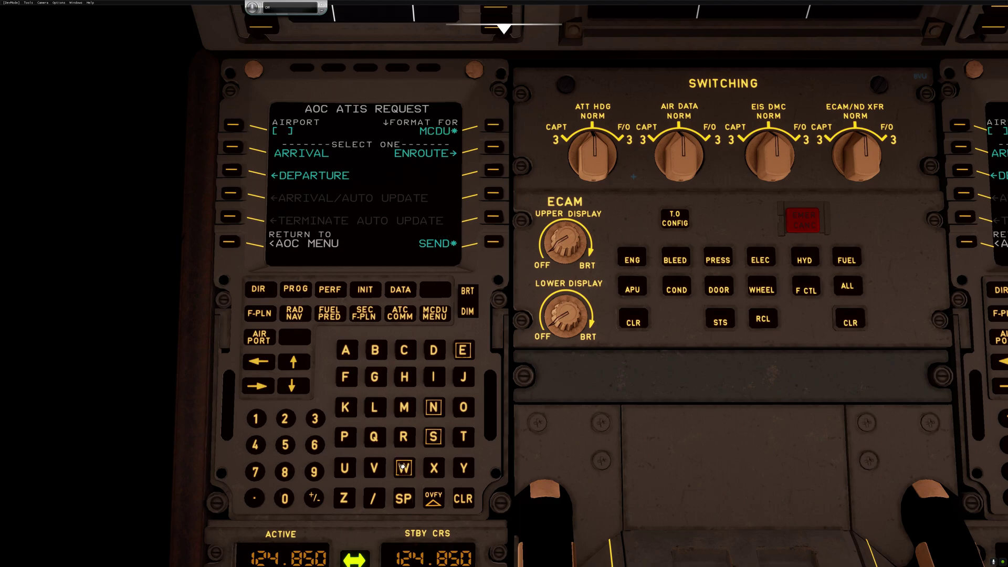
pyautogui.click(345, 407)
pyautogui.click(377, 353)
pyautogui.click(436, 414)
pyautogui.click(347, 352)
pyautogui.click(495, 151)
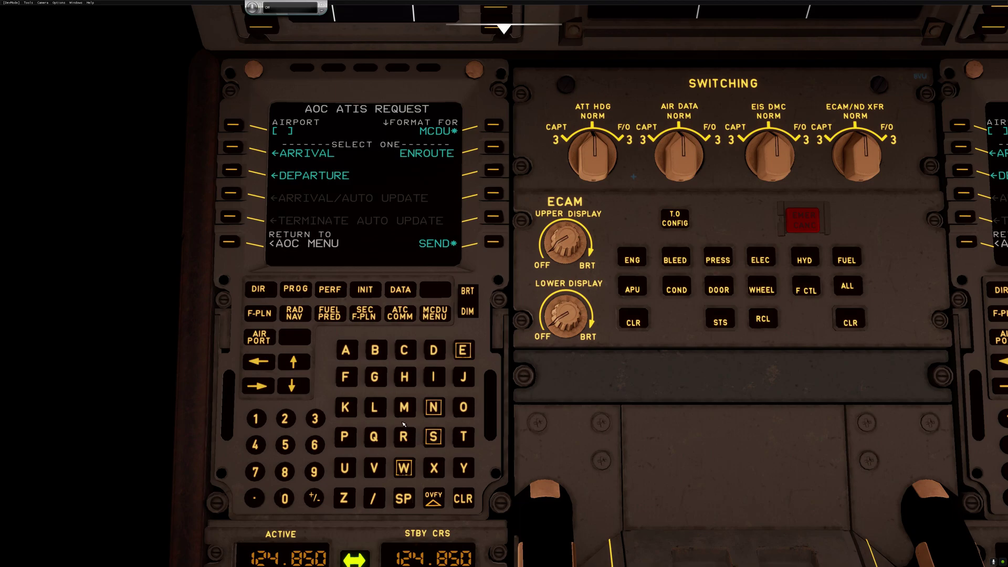
# Step: Enter KBNA as the ATIS airport, send the enroute request and return to the AOC menu
pyautogui.click(346, 407)
pyautogui.click(376, 351)
pyautogui.click(434, 407)
pyautogui.click(346, 351)
pyautogui.click(234, 127)
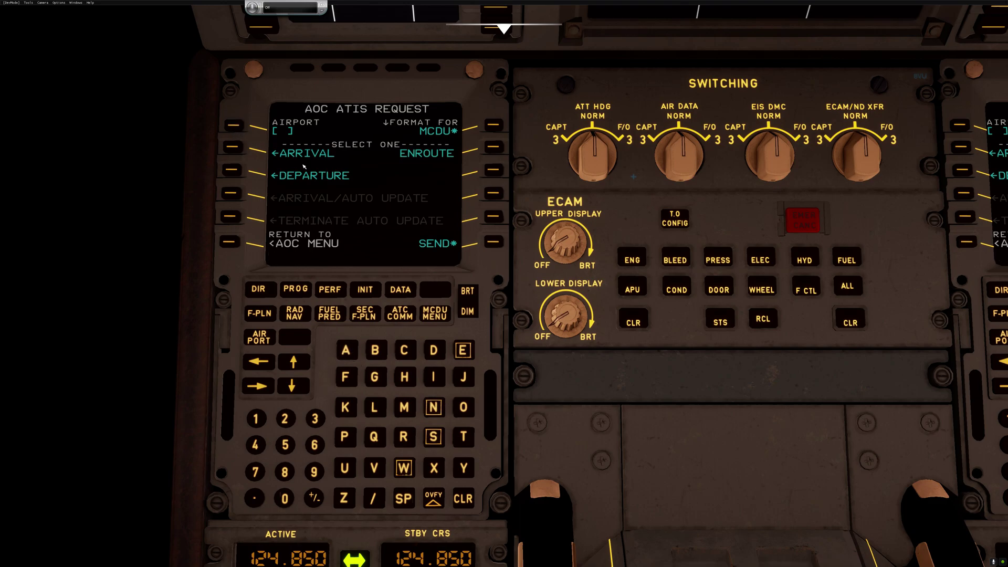
pyautogui.click(493, 243)
pyautogui.click(229, 242)
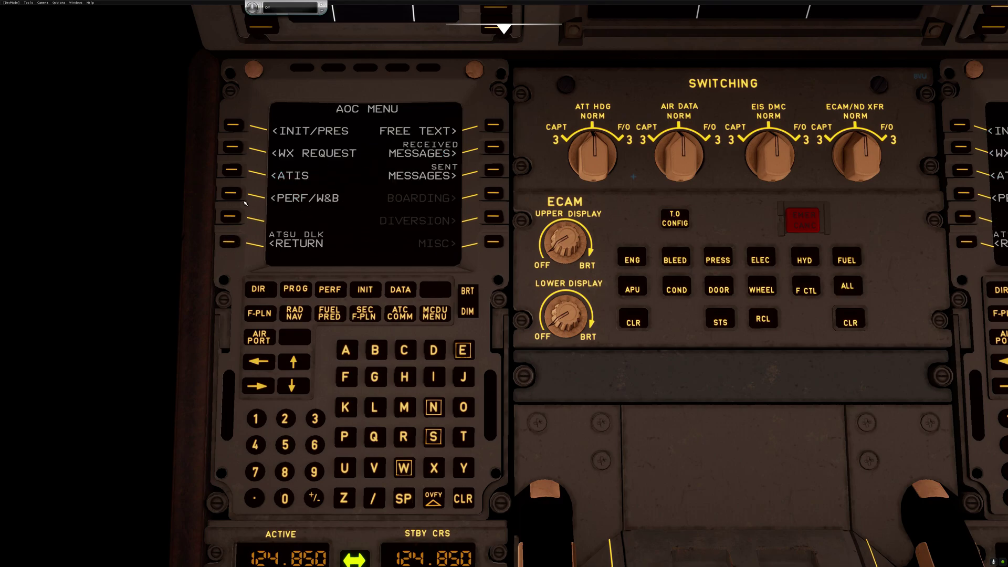
# Step: Load the 12607 block fuel from the AOC PERF/W&B page with the ECAM FUEL page displayed, and review the payload page
pyautogui.click(230, 194)
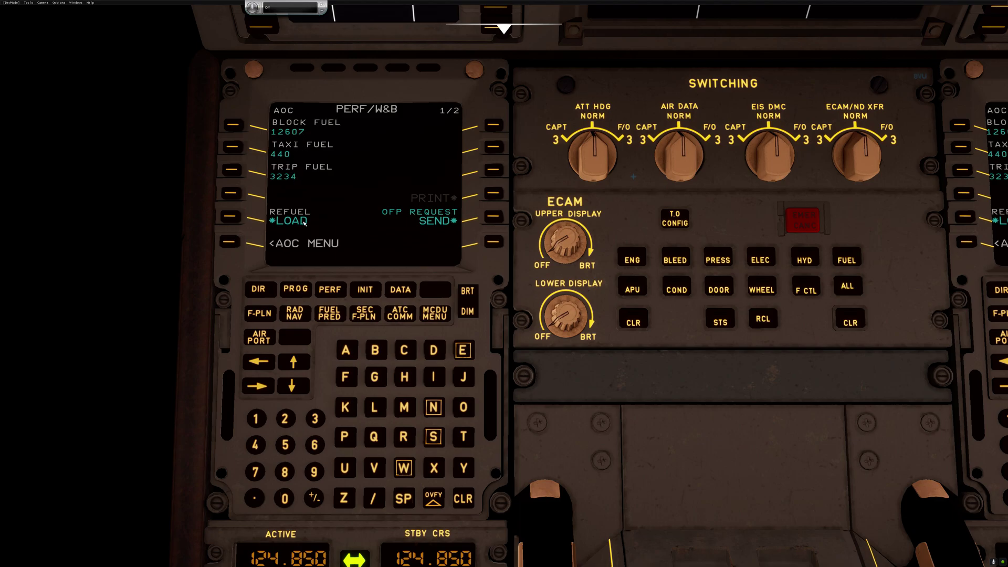
pyautogui.hotkey('alt', '1')
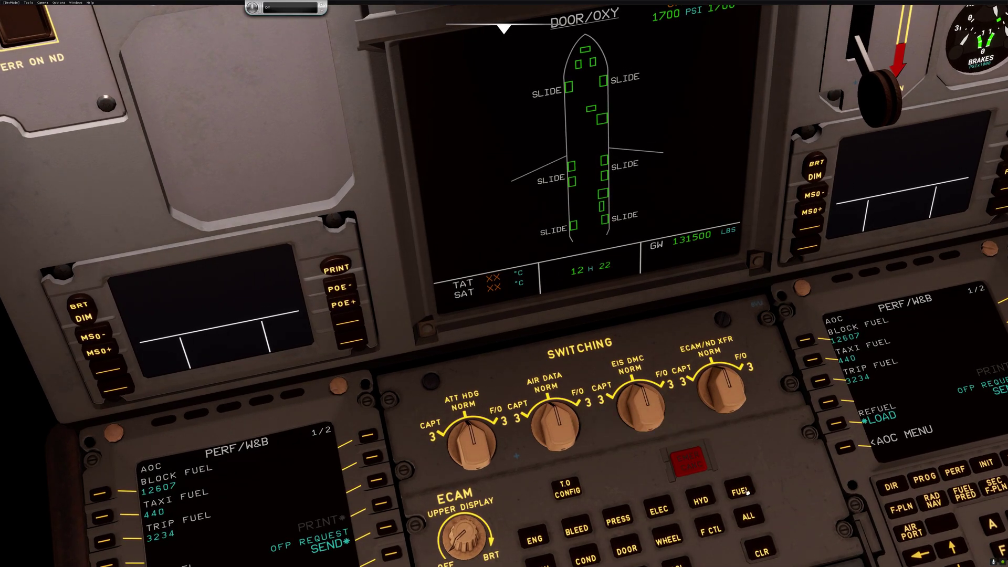
pyautogui.click(740, 489)
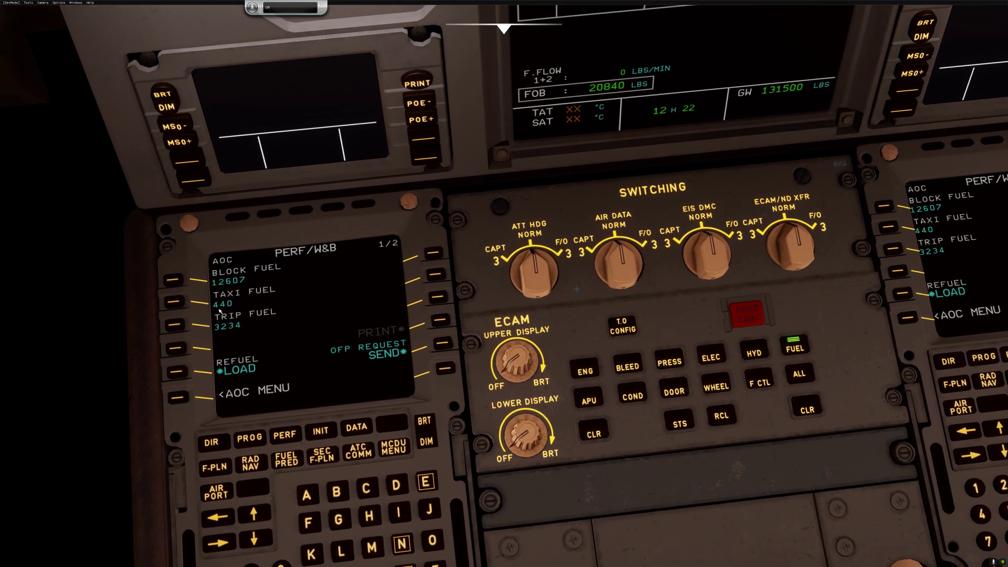
pyautogui.click(179, 371)
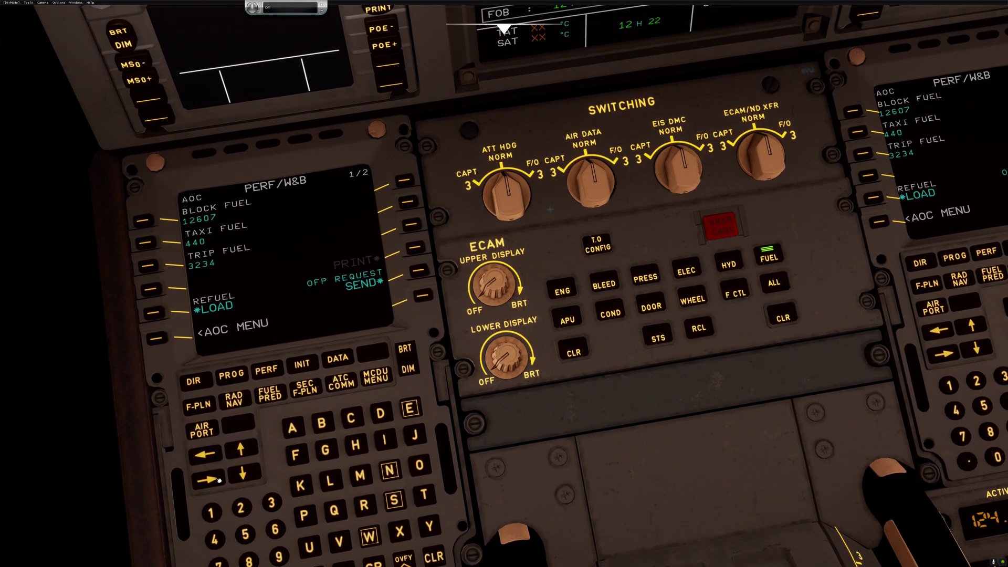
pyautogui.click(219, 480)
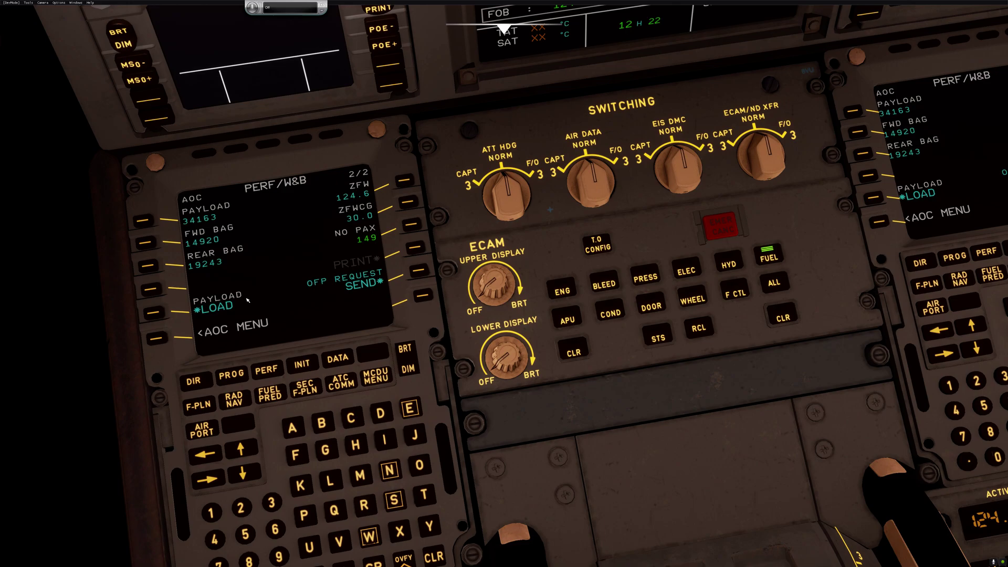
pyautogui.click(159, 339)
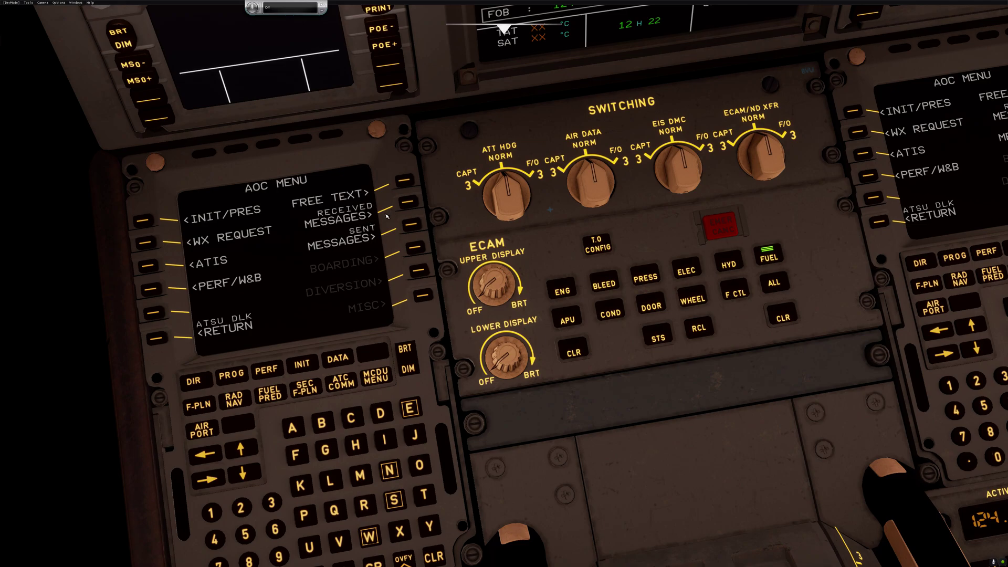
# Step: Read through the received ATIS, TAF and METAR messages for KMGM, KATL and KBNA, and return to the AOC menu
pyautogui.click(412, 203)
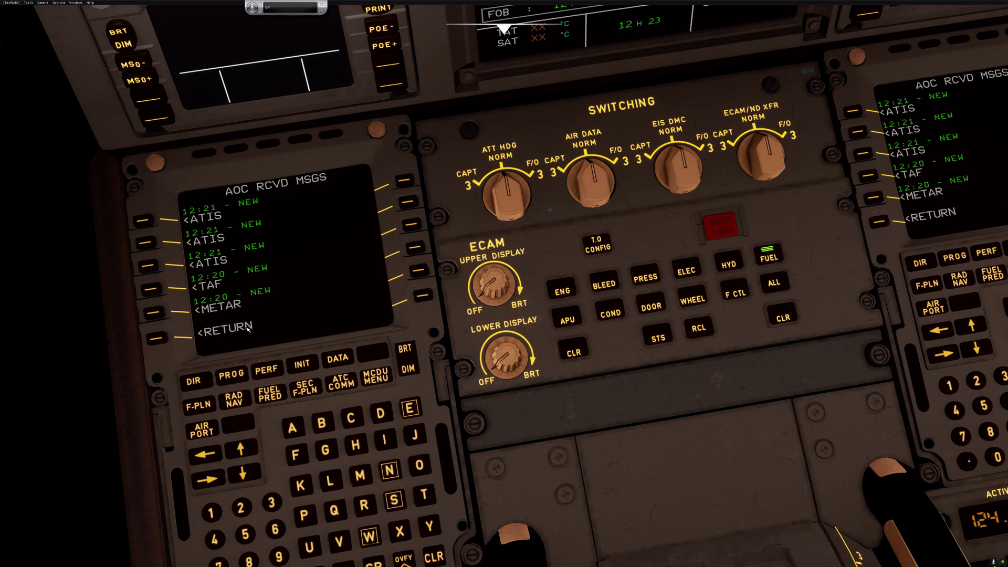
pyautogui.click(143, 221)
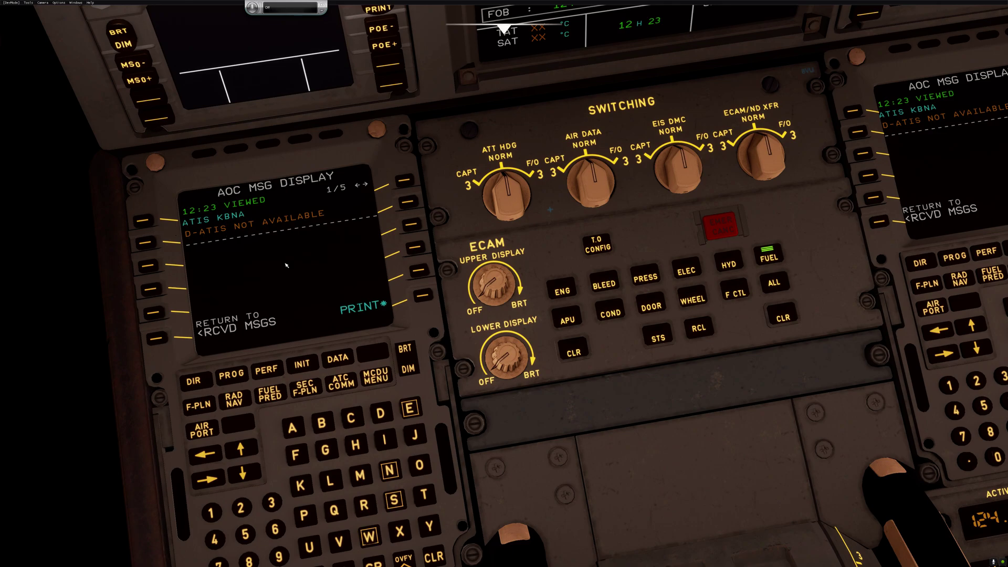
pyautogui.click(218, 482)
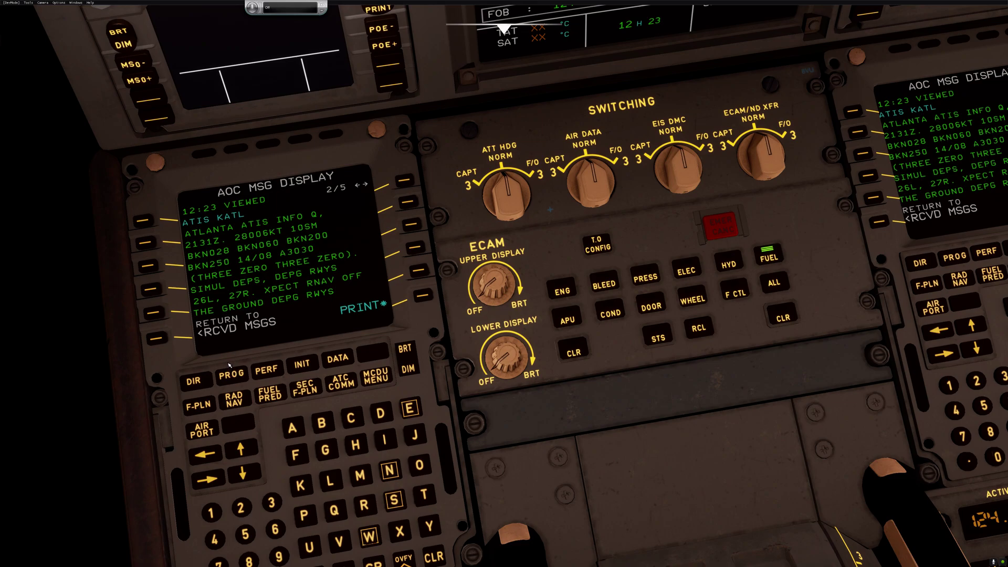
pyautogui.click(215, 480)
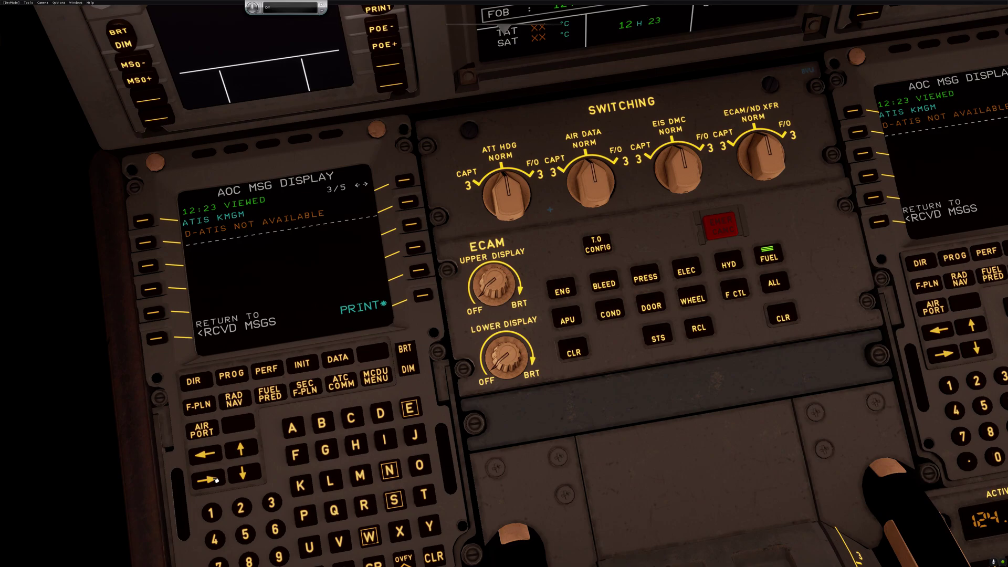
pyautogui.click(215, 480)
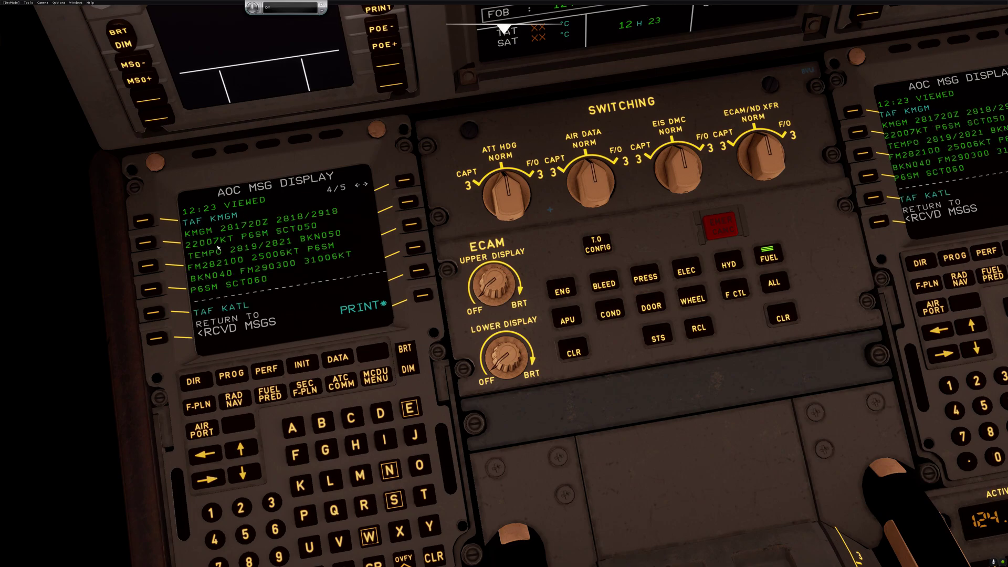
pyautogui.click(215, 479)
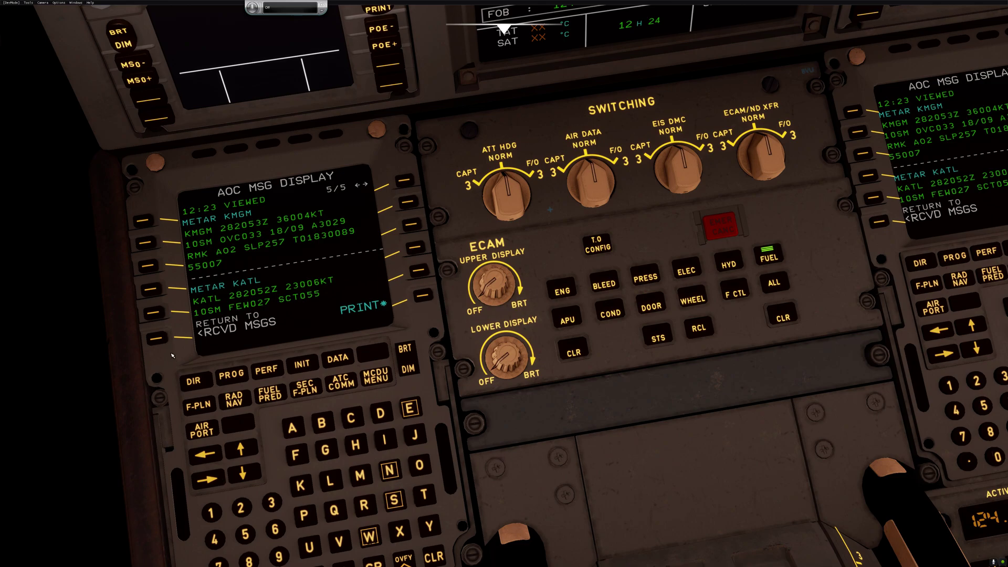
pyautogui.click(159, 341)
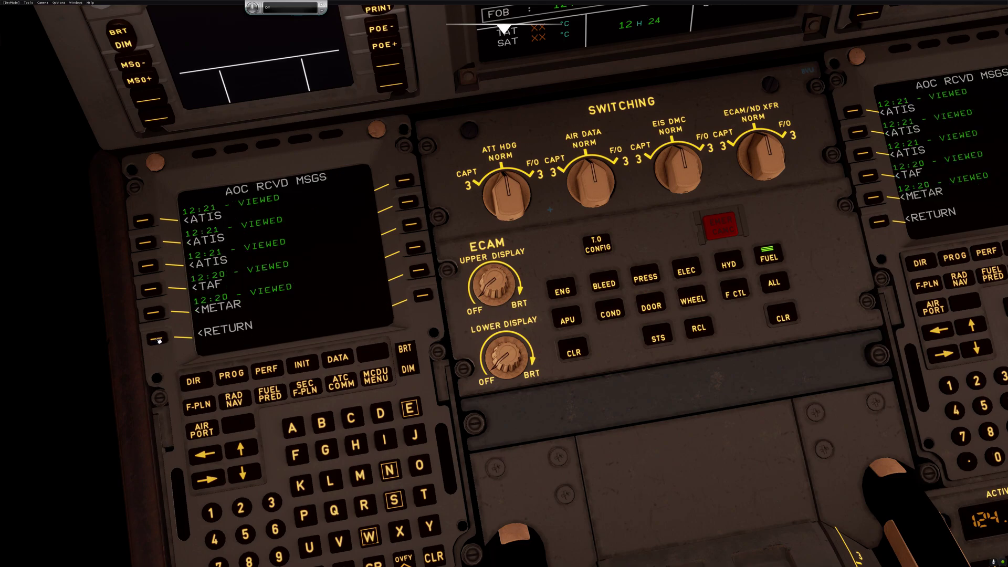
pyautogui.click(160, 341)
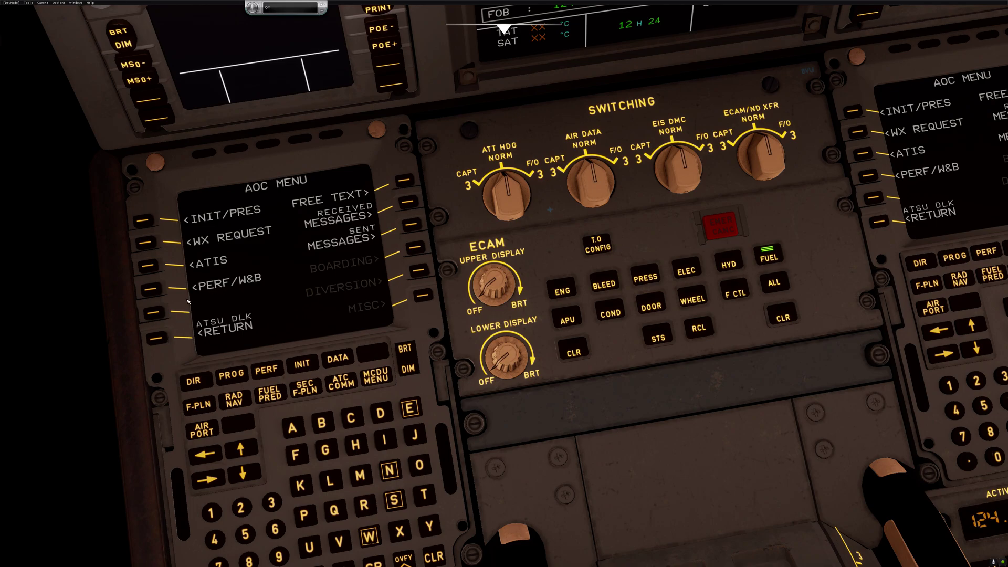
pyautogui.click(161, 340)
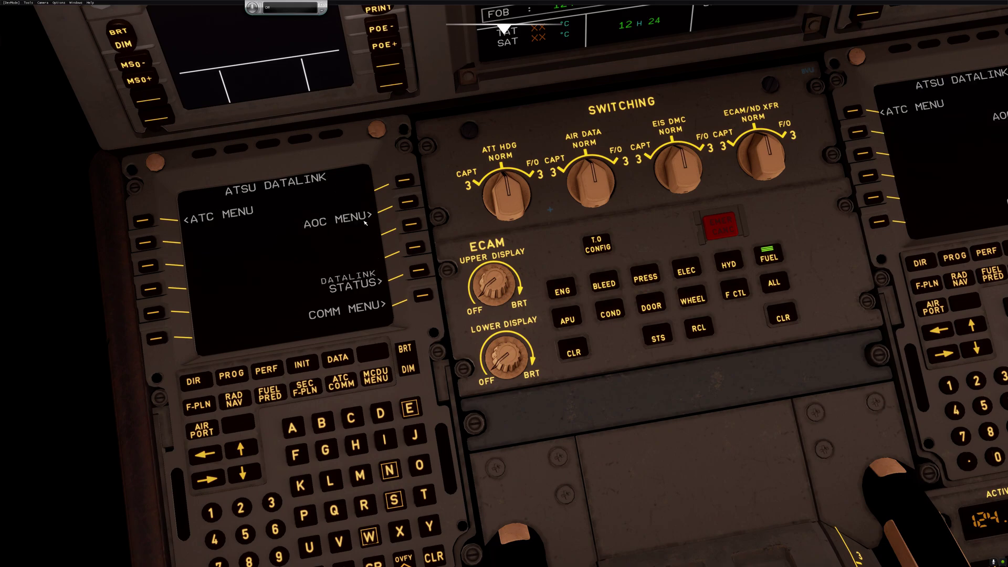
pyautogui.click(408, 203)
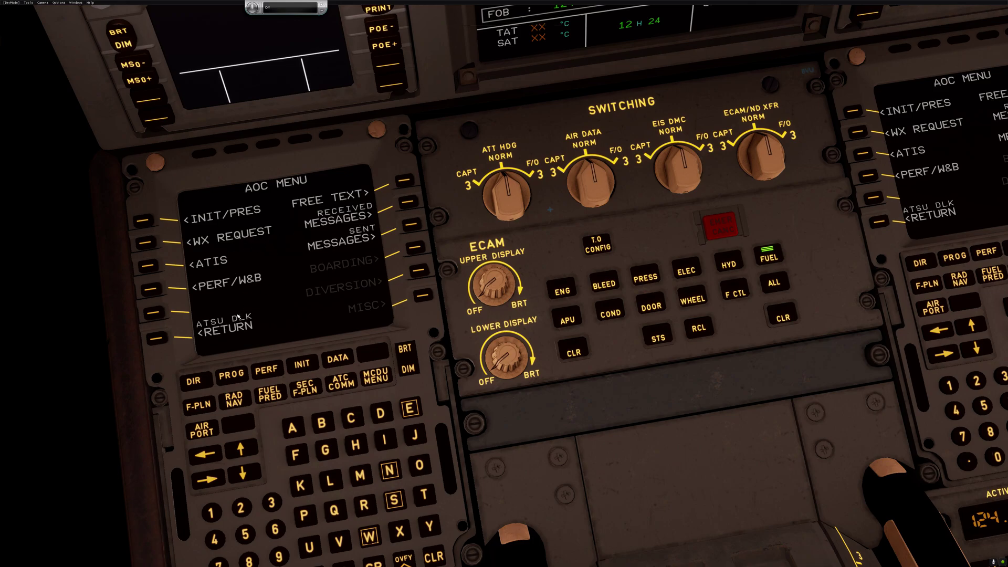
# Step: Leave the AOC menu, examine the datalink status and COMM menu pages, and return to the ATSU datalink page
pyautogui.click(156, 338)
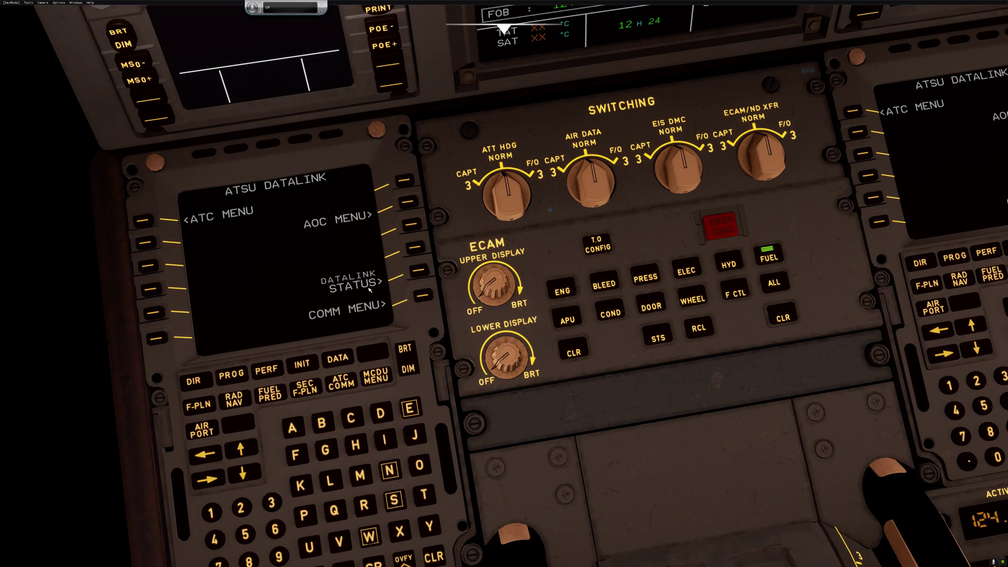
pyautogui.click(416, 274)
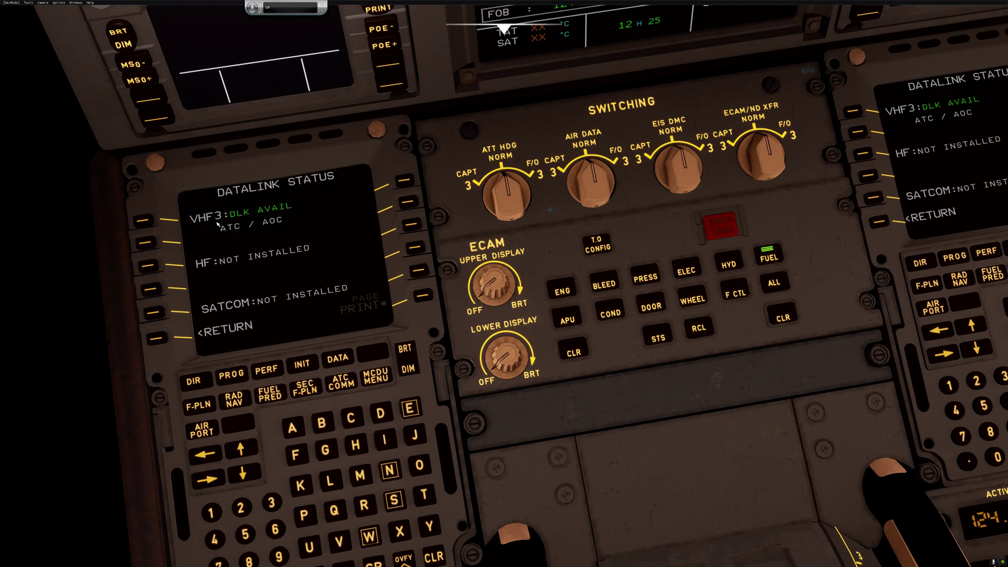
pyautogui.click(155, 339)
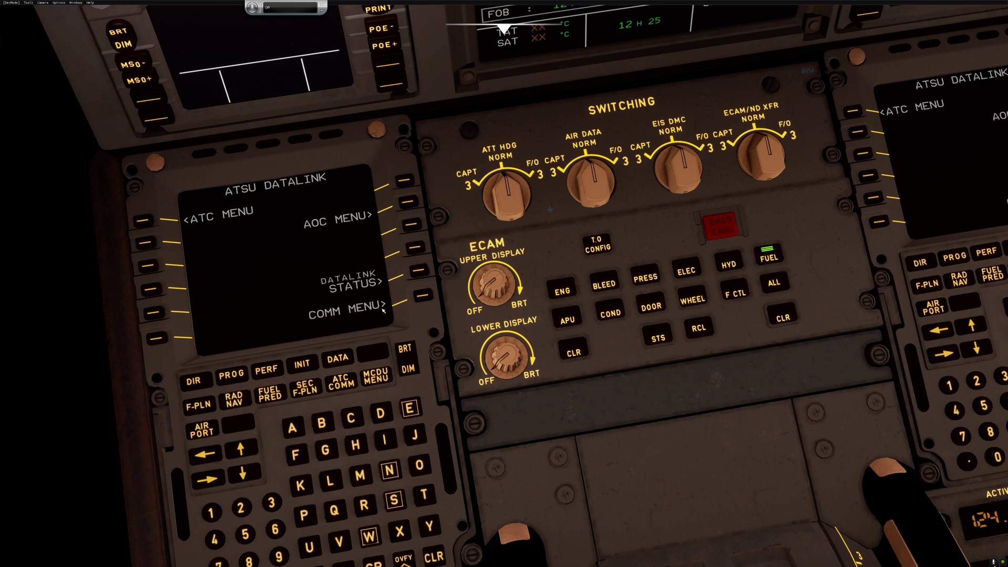
pyautogui.click(423, 296)
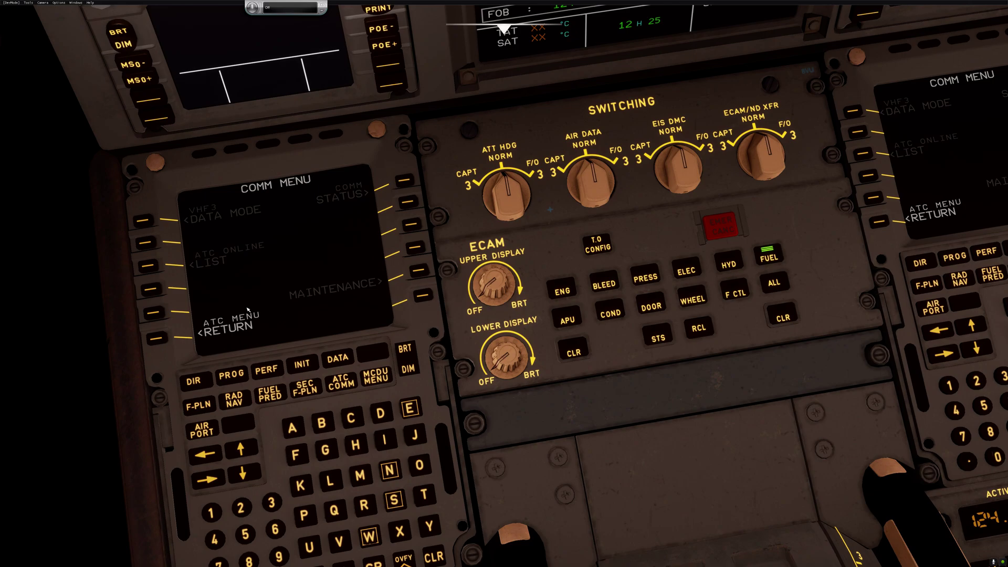
pyautogui.click(161, 341)
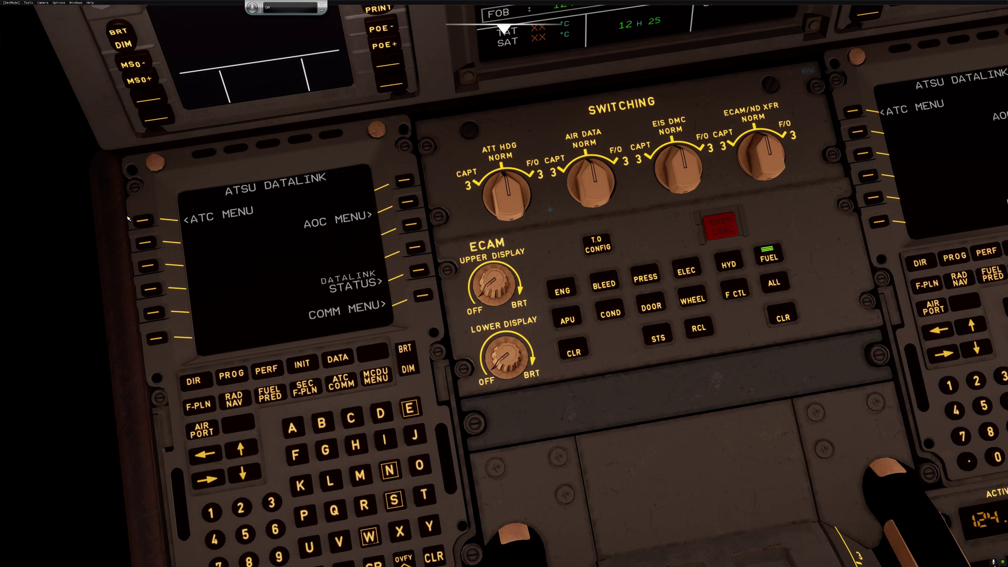
# Step: Examine the ATC menu's reports, emergency and request pages, and return to the ATSU datalink page
pyautogui.click(142, 221)
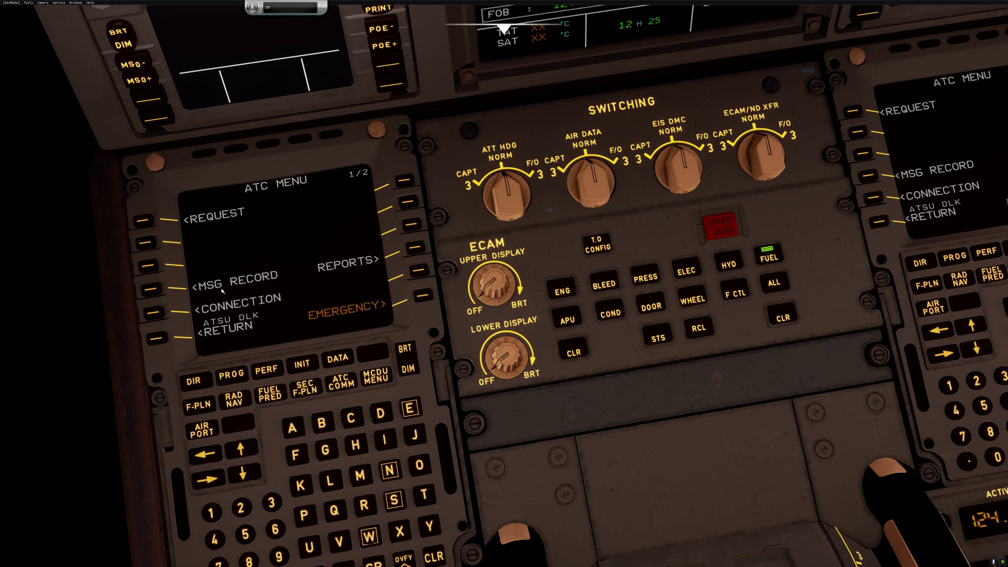
pyautogui.click(415, 247)
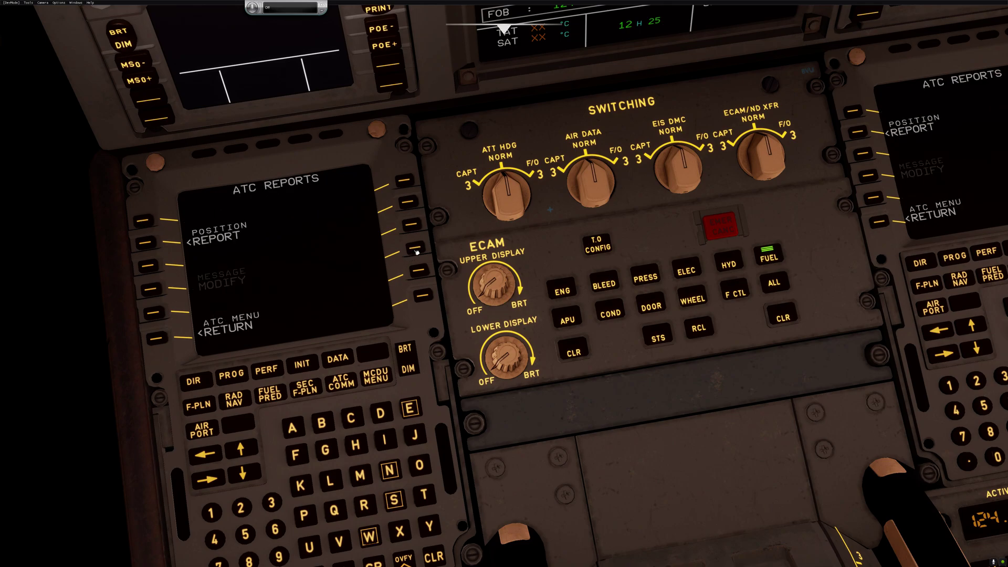
pyautogui.click(156, 339)
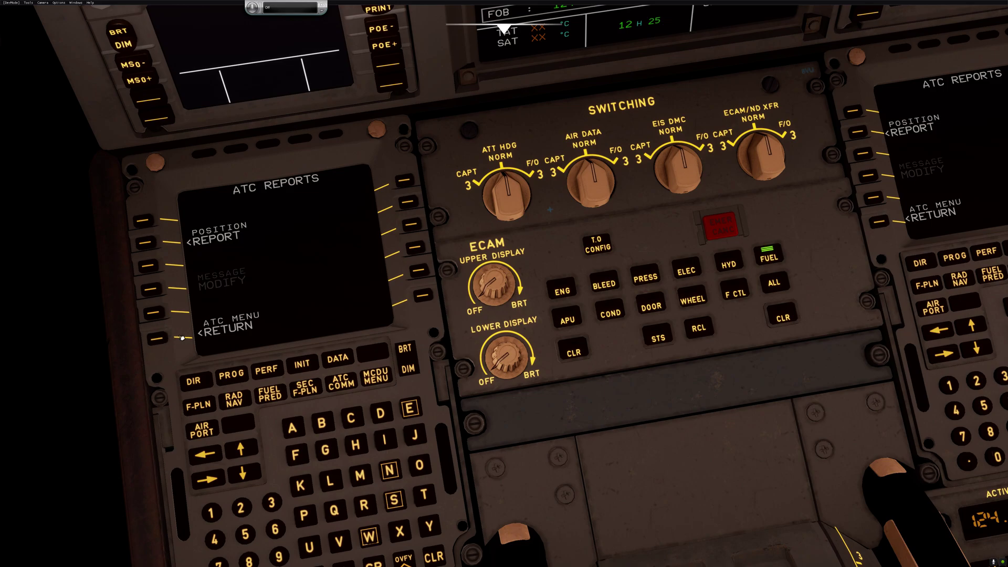
pyautogui.click(423, 296)
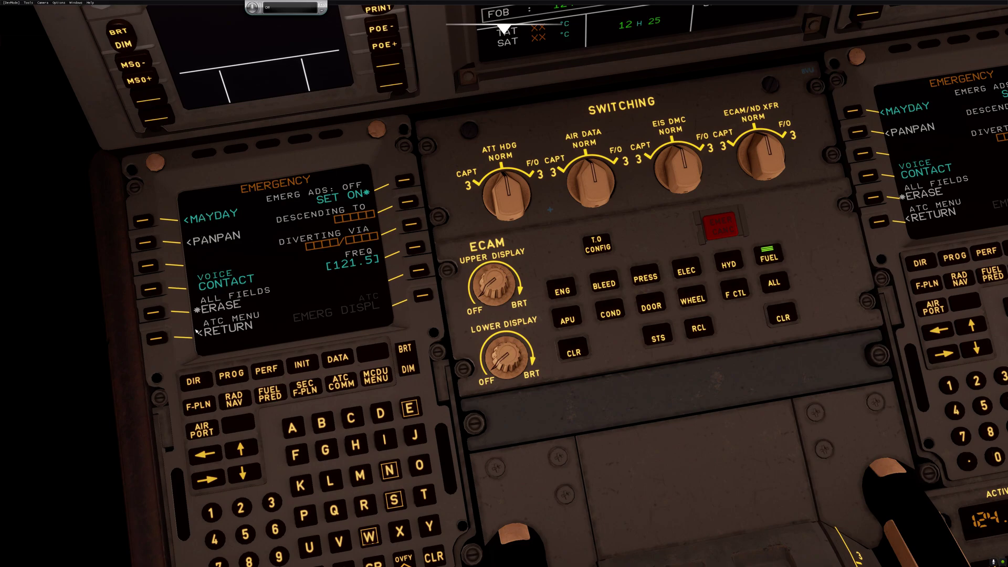
pyautogui.click(158, 340)
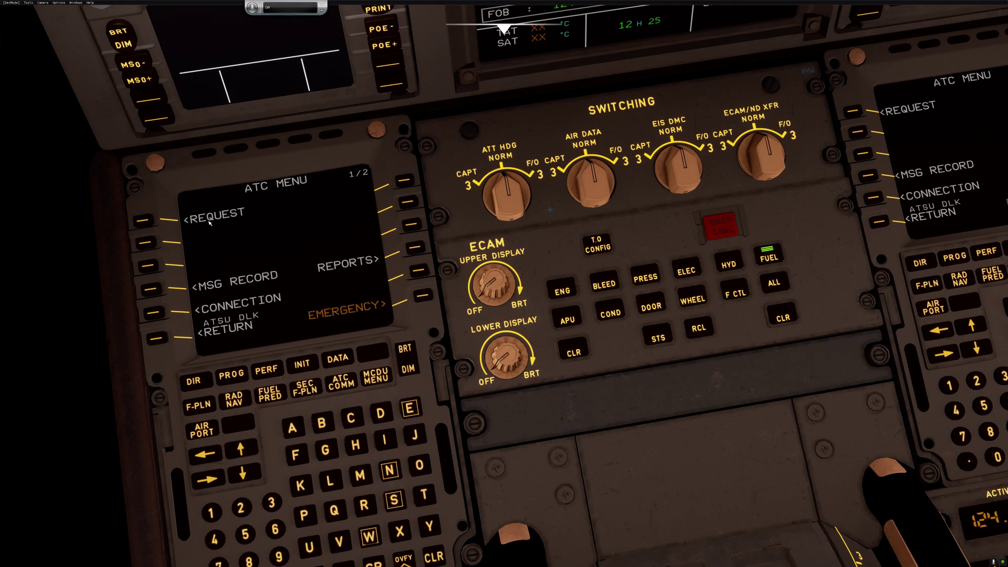
pyautogui.click(145, 221)
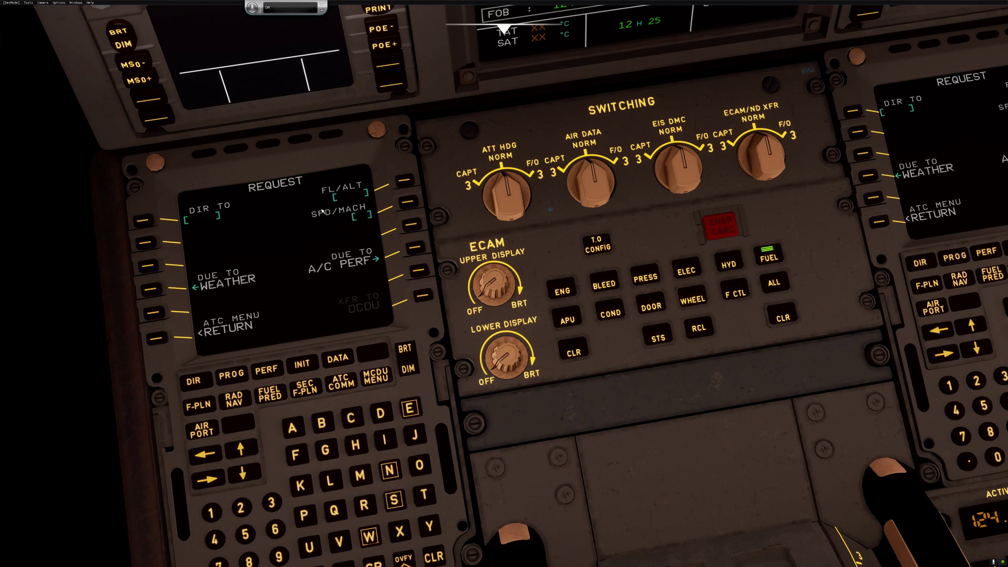
pyautogui.click(160, 340)
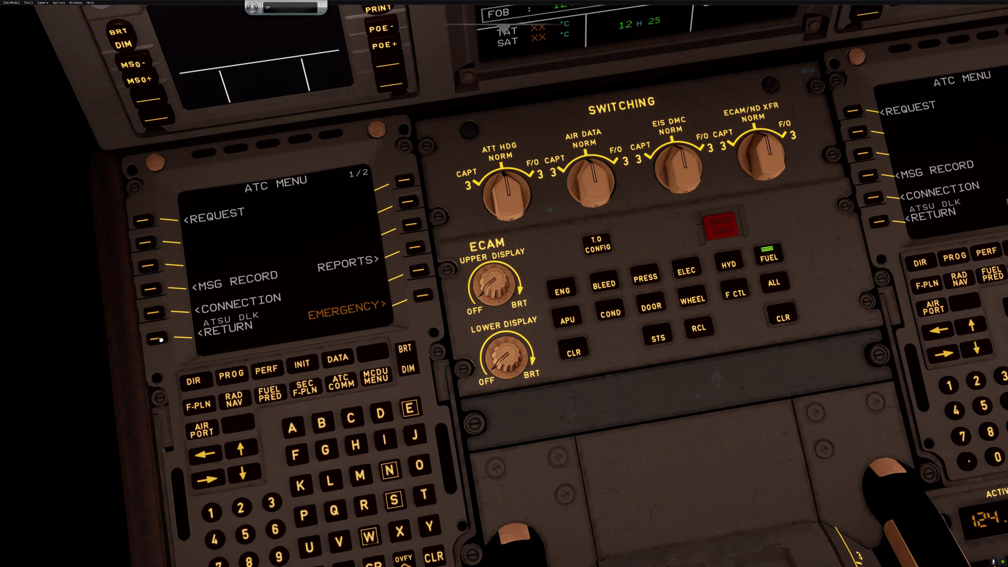
pyautogui.click(160, 340)
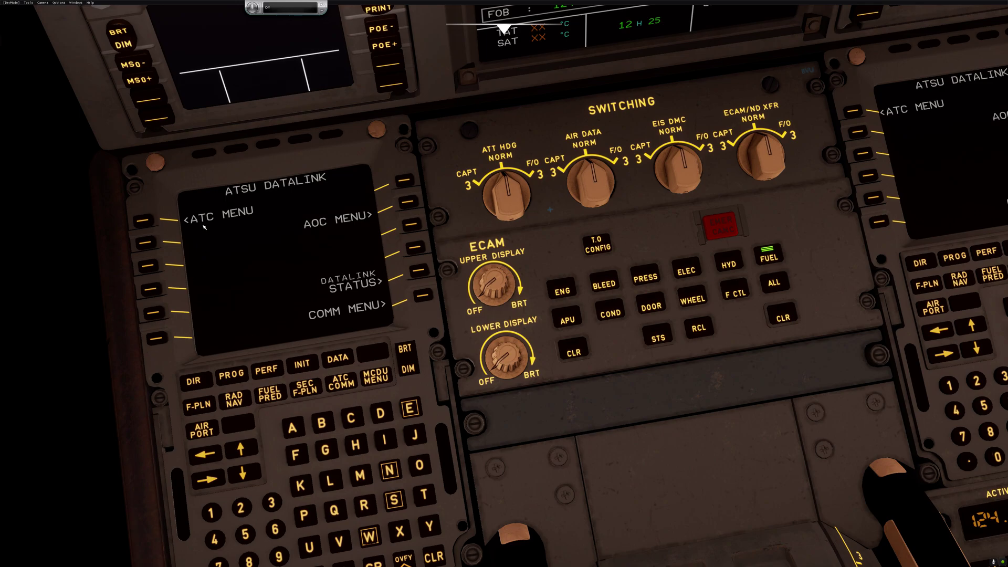
pyautogui.click(155, 223)
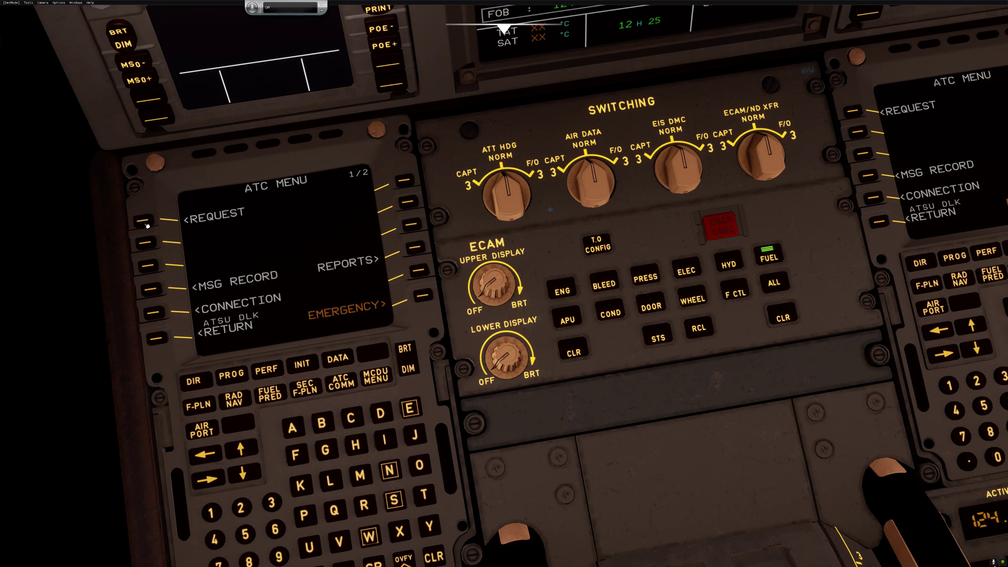
pyautogui.click(157, 339)
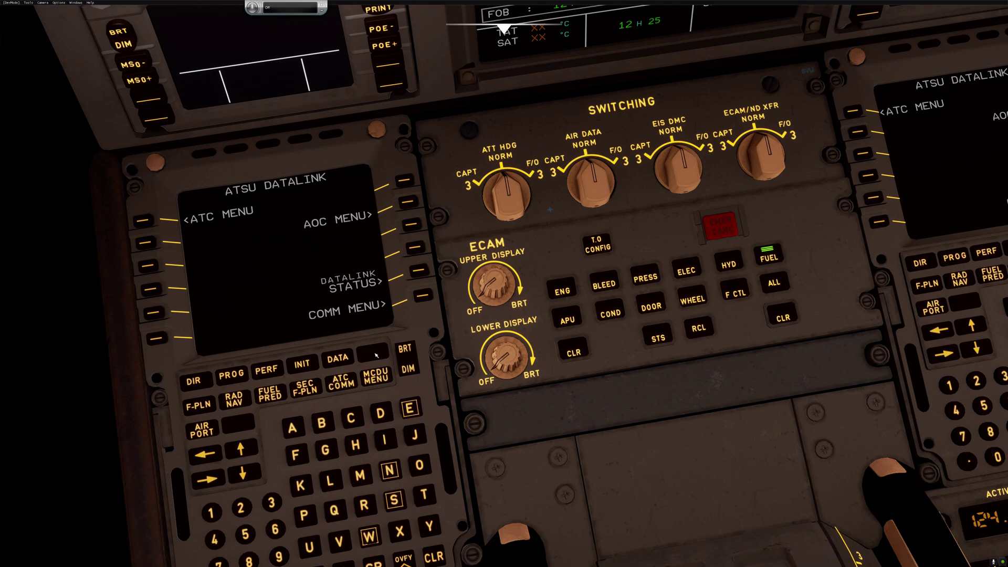
# Step: Set the weight unit to KG in the A32NX FMGC options and return to the options page
pyautogui.click(383, 379)
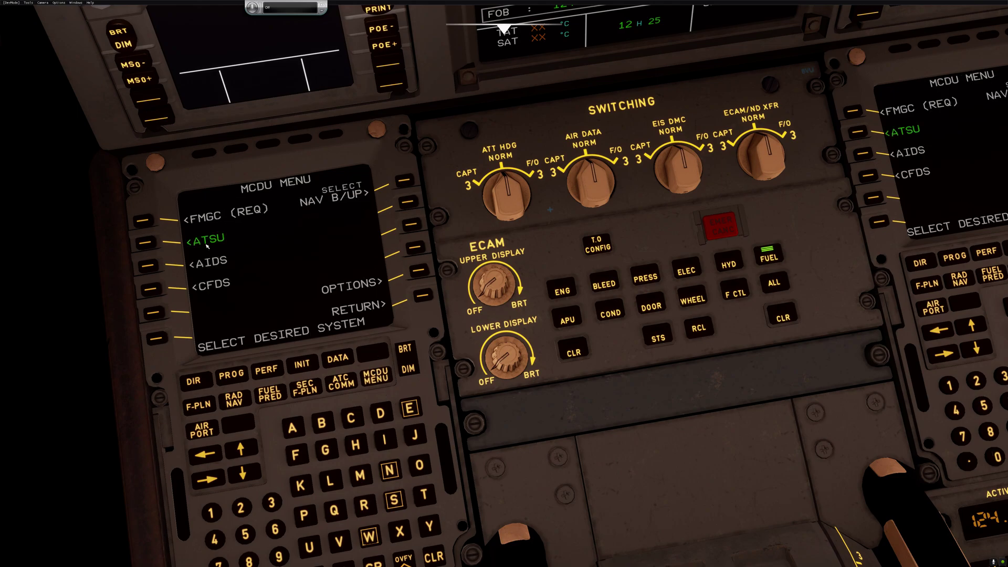
pyautogui.click(156, 245)
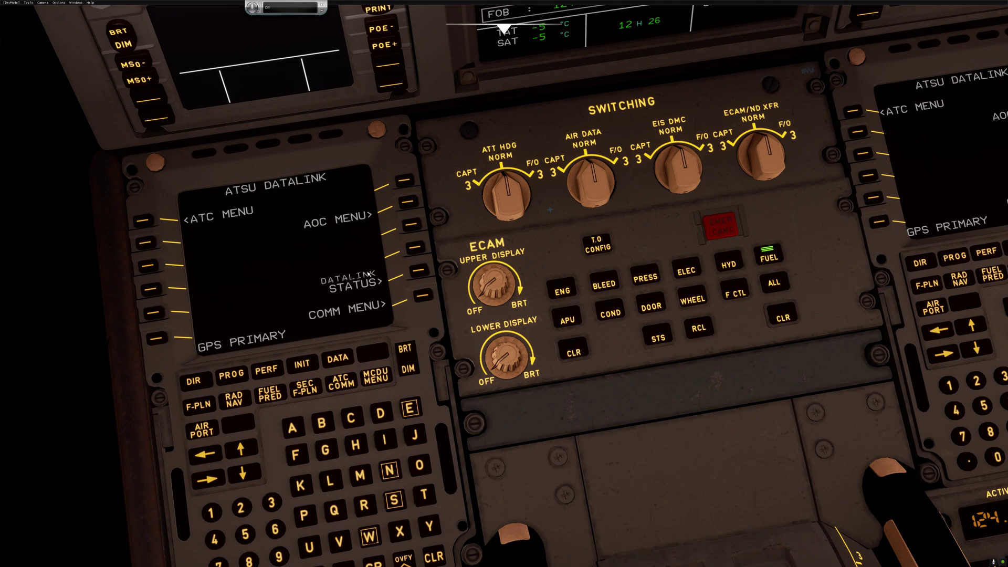
pyautogui.click(366, 387)
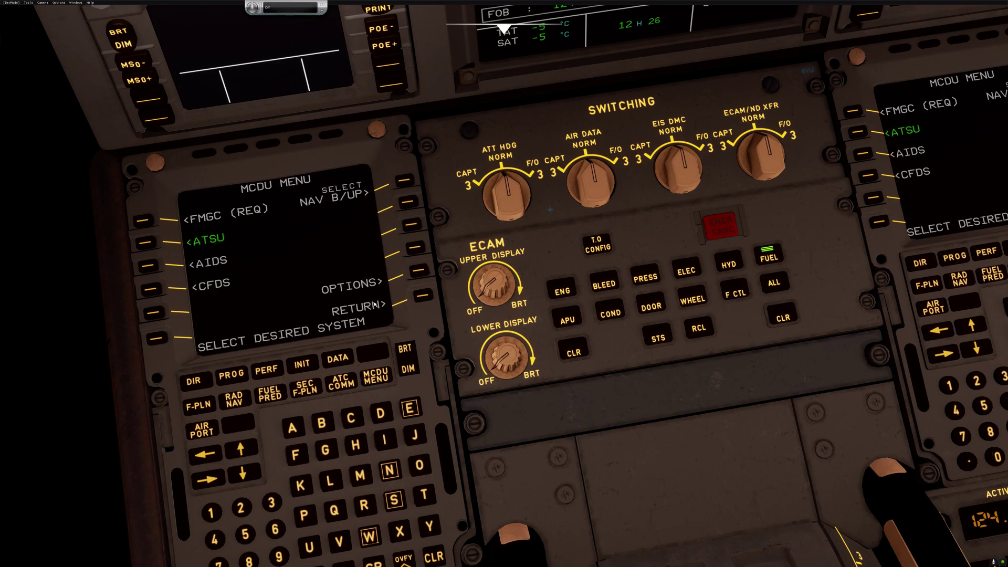
pyautogui.click(416, 277)
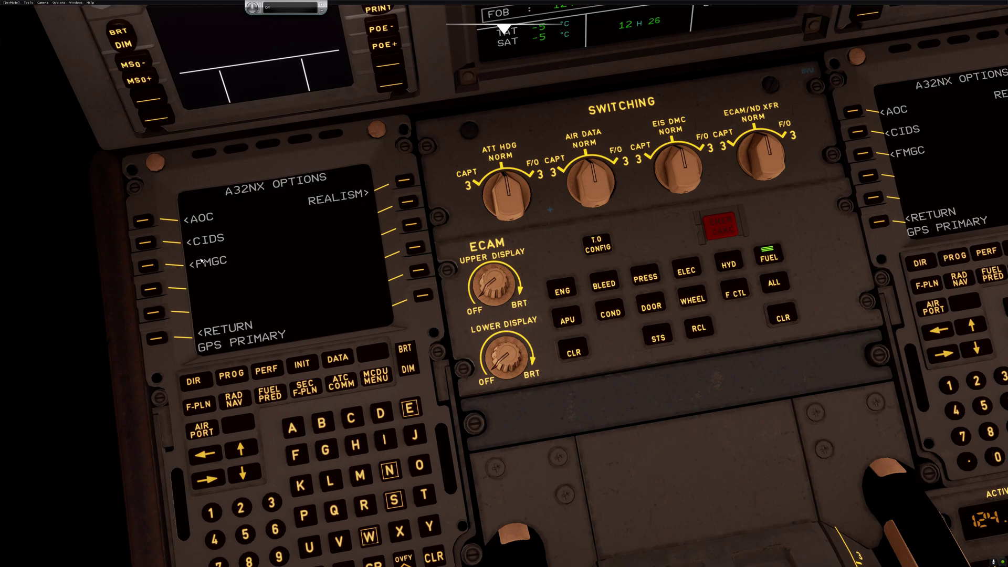
pyautogui.click(149, 266)
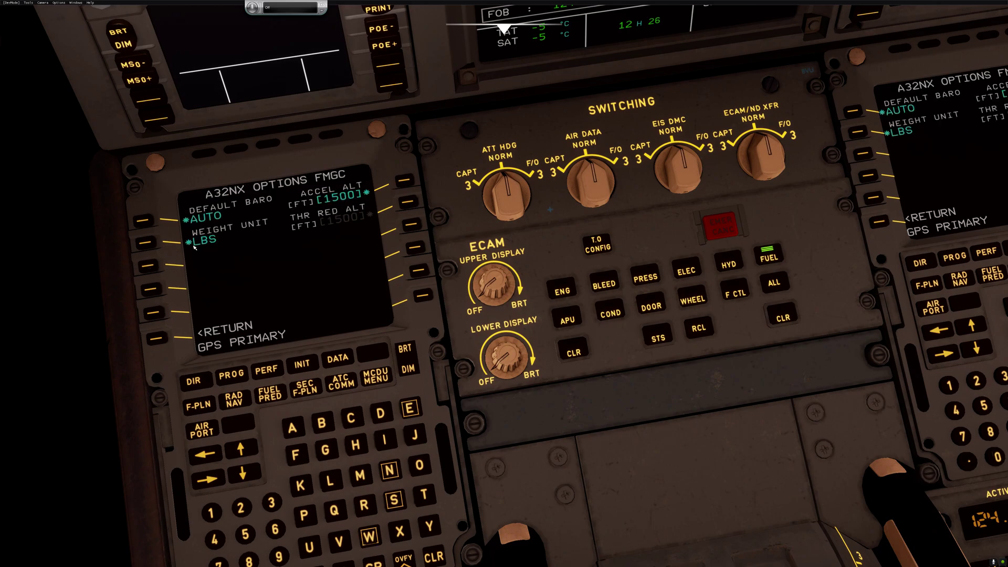
pyautogui.hotkey('alt', '1')
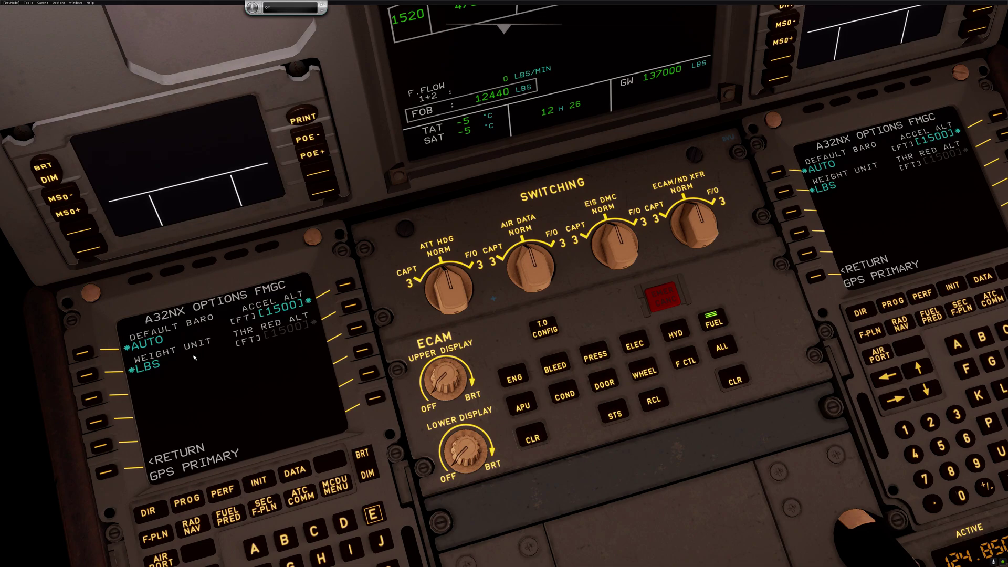
pyautogui.click(98, 375)
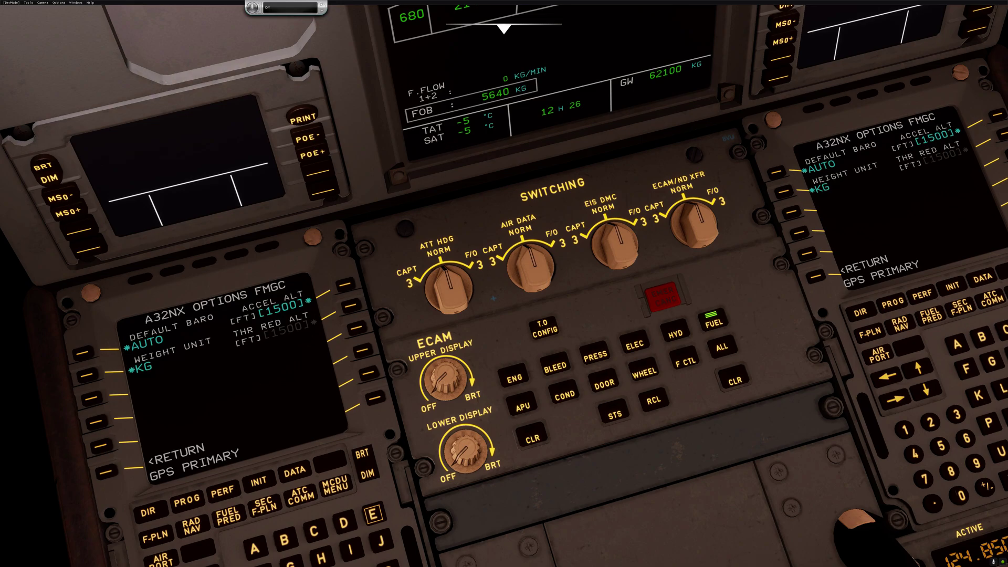
pyautogui.hotkey('alt', '1')
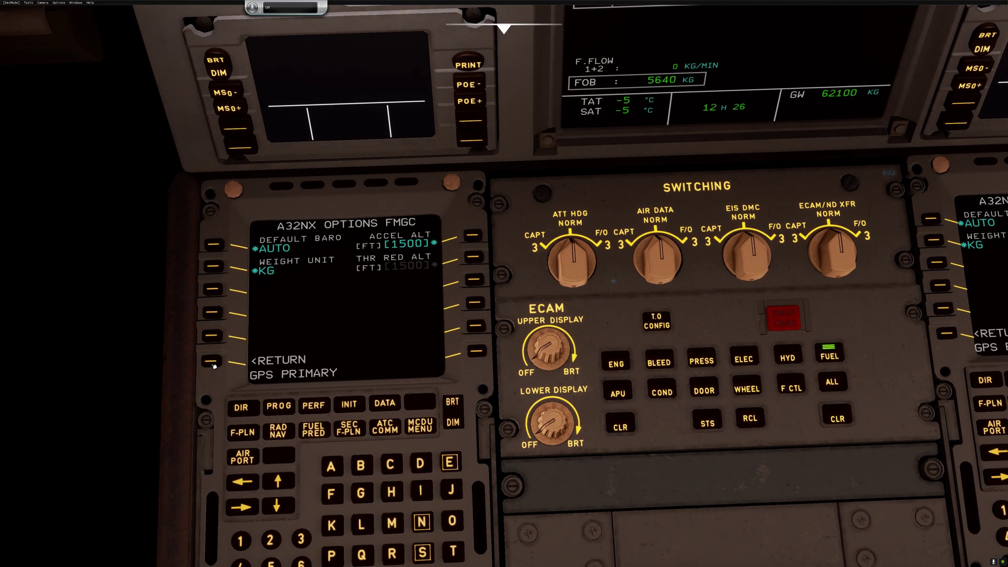
pyautogui.click(213, 362)
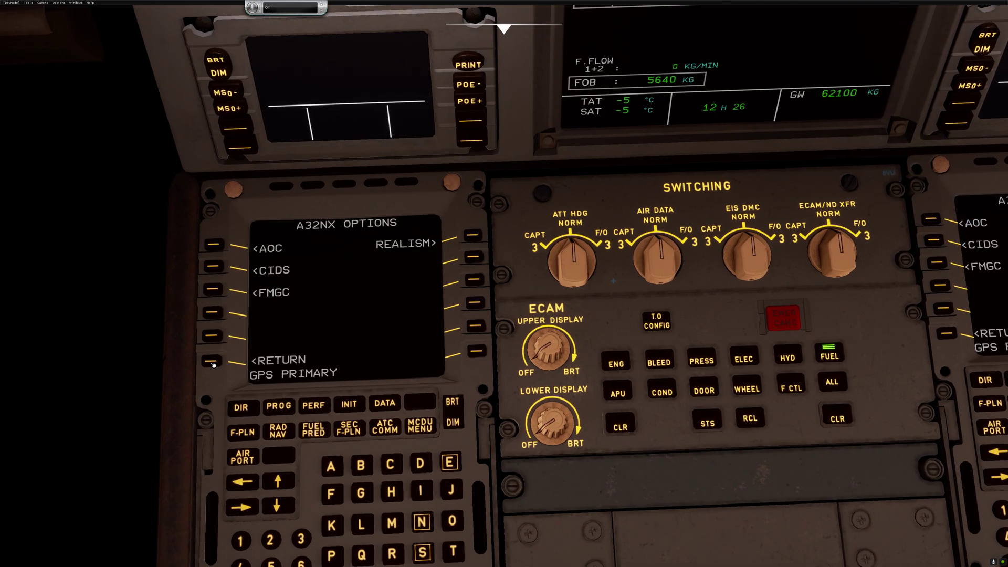
# Step: Look over the AOC options, the FMGC aircraft status page, the CFDS entry and the AIDS page, and return to the MCDU menu
pyautogui.click(215, 246)
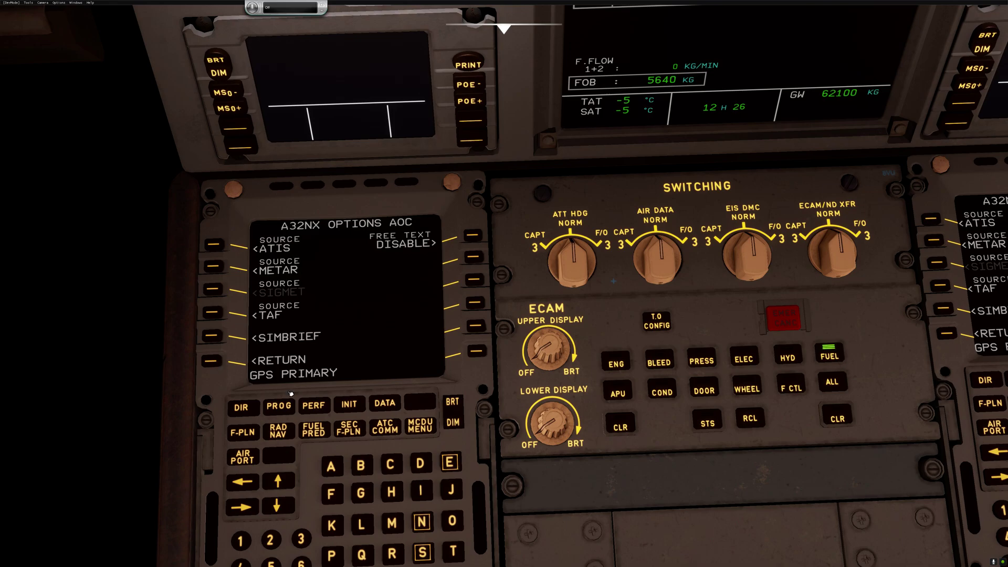
pyautogui.click(430, 432)
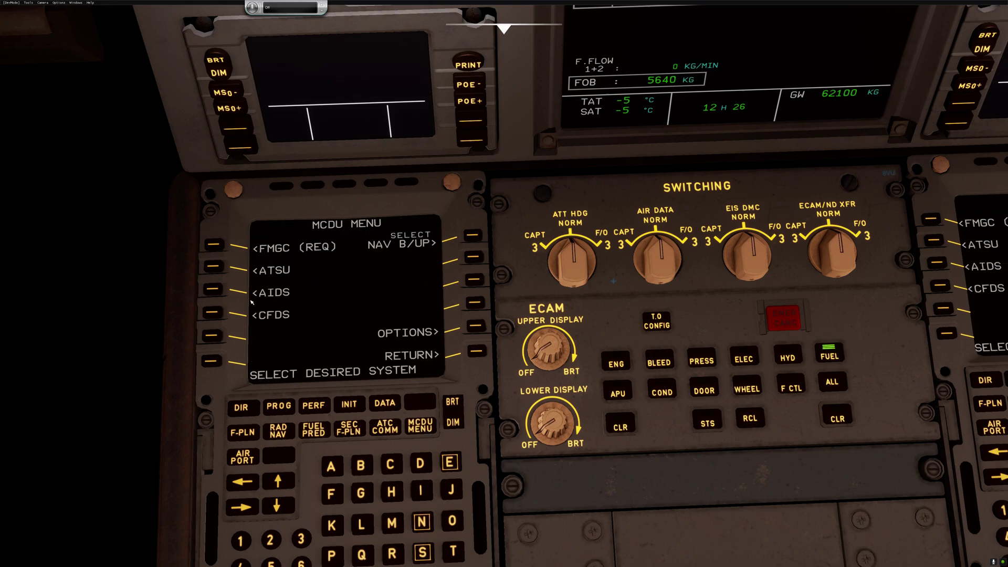
pyautogui.click(214, 245)
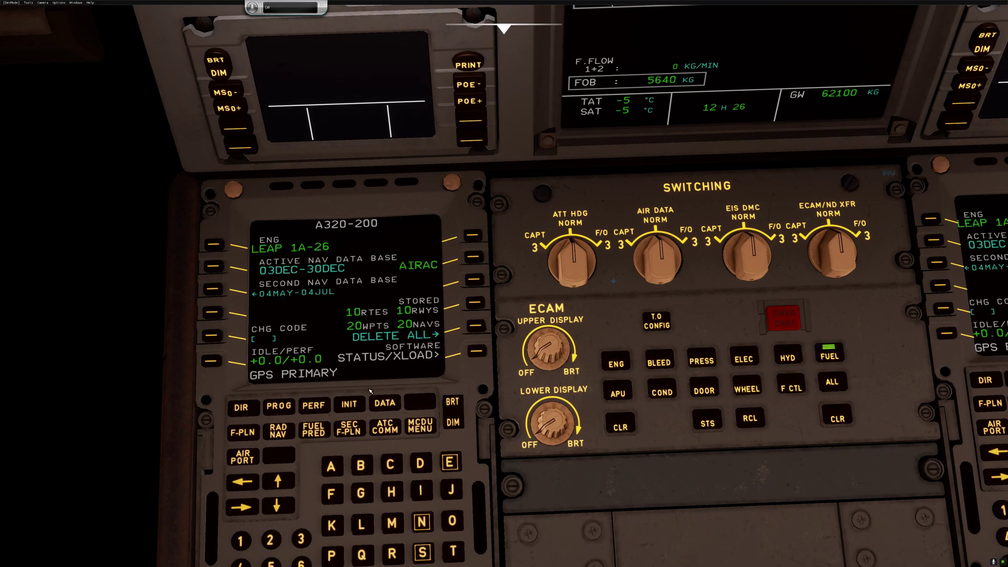
pyautogui.click(413, 428)
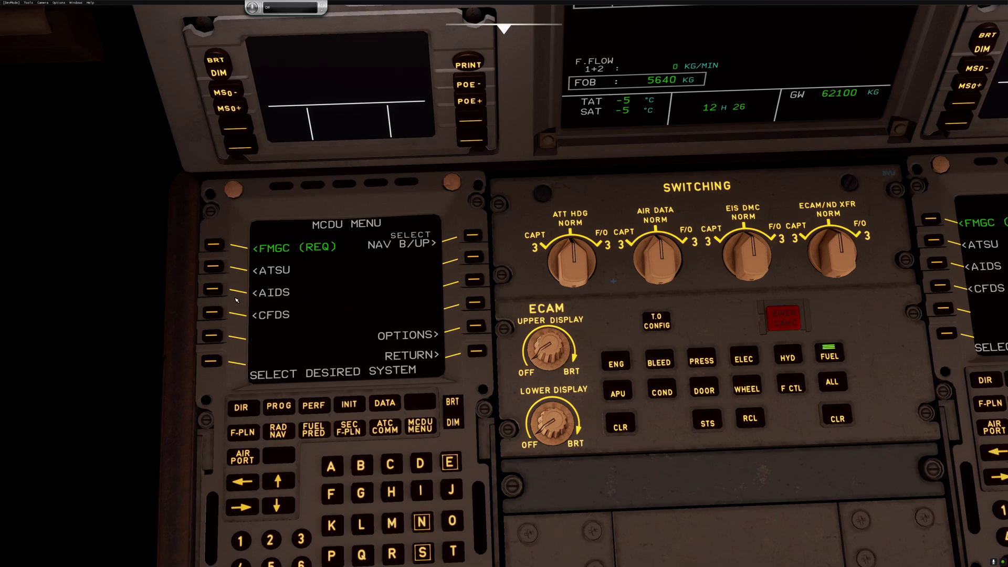
pyautogui.click(214, 314)
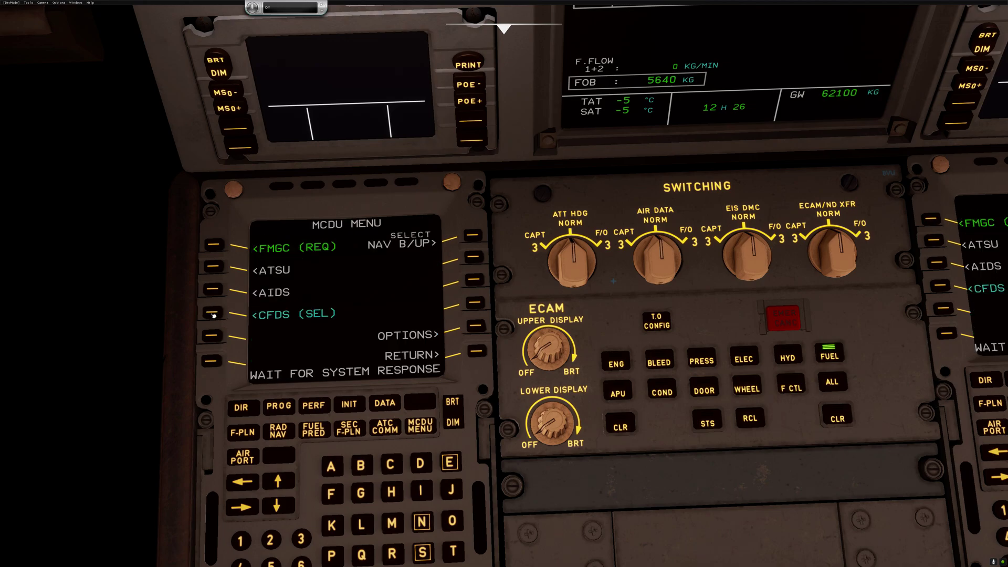
pyautogui.click(420, 427)
pyautogui.click(214, 291)
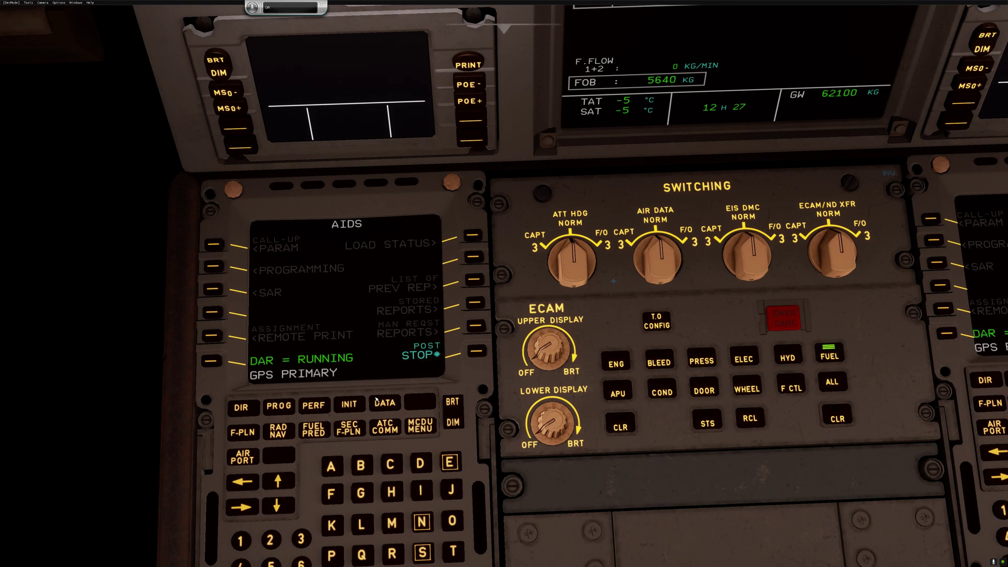
pyautogui.click(420, 427)
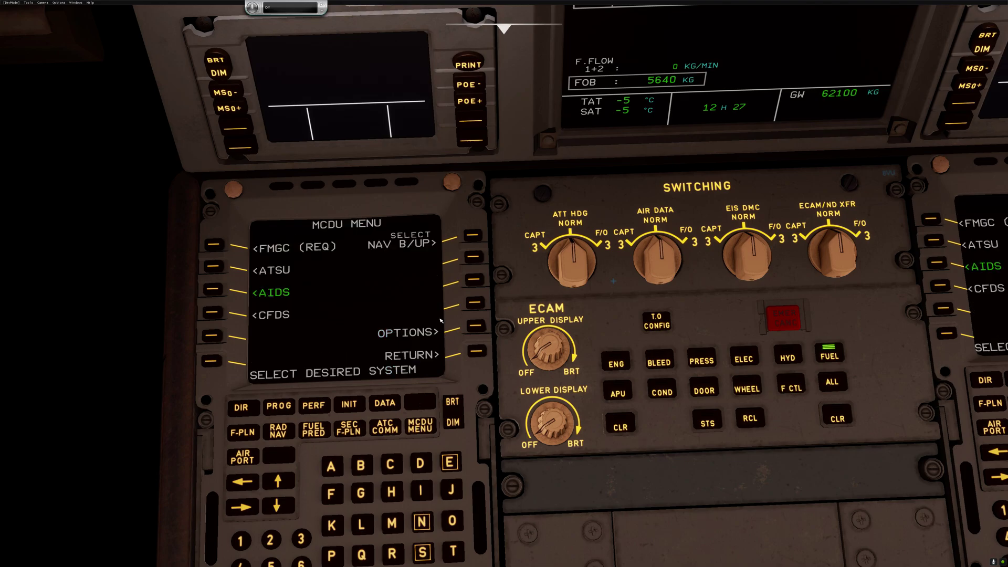
# Step: Review the A32NX options for FMGC, CIDS and AOC, including the simBrief profile, and return to the AOC options
pyautogui.click(477, 327)
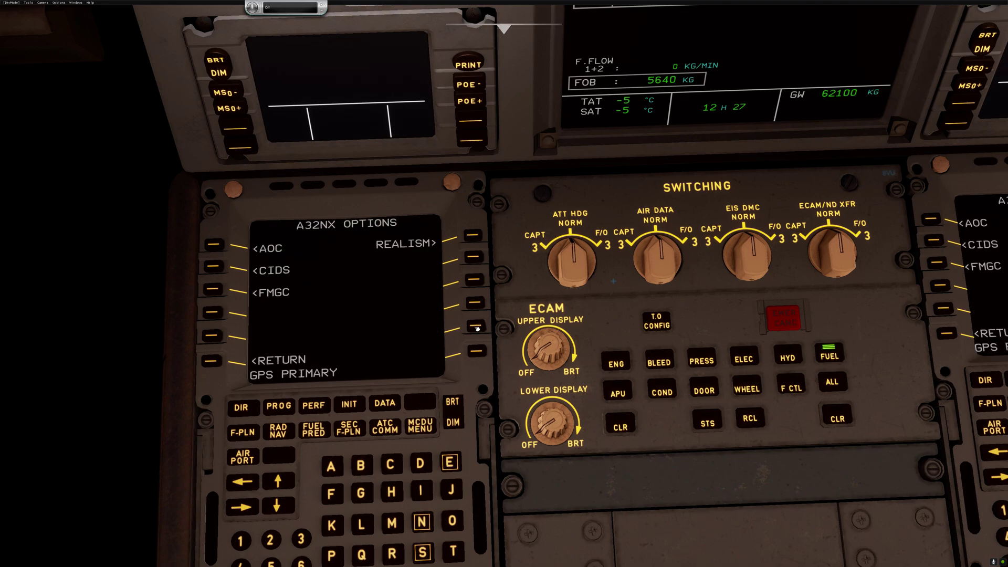
pyautogui.click(214, 296)
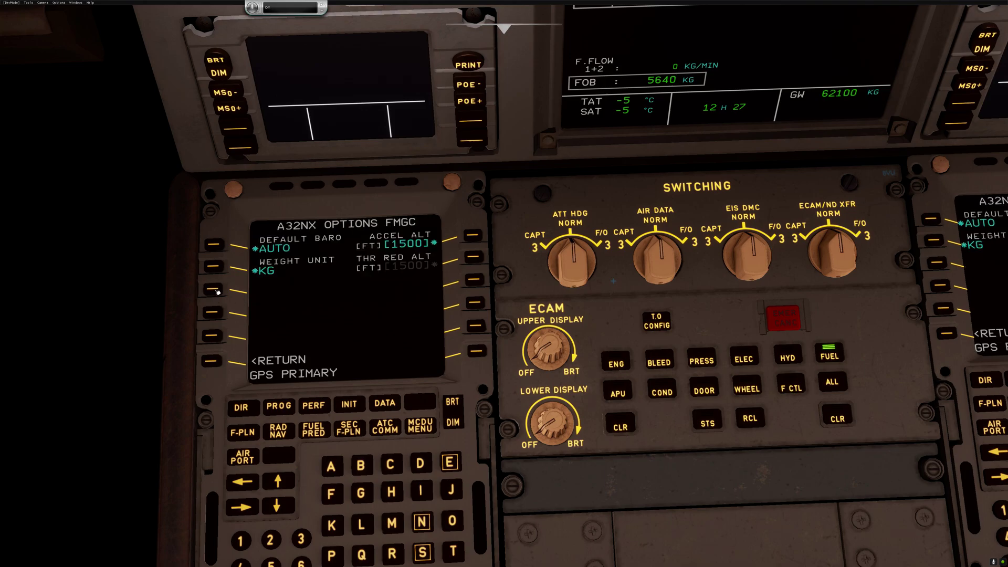
pyautogui.click(212, 362)
pyautogui.click(214, 268)
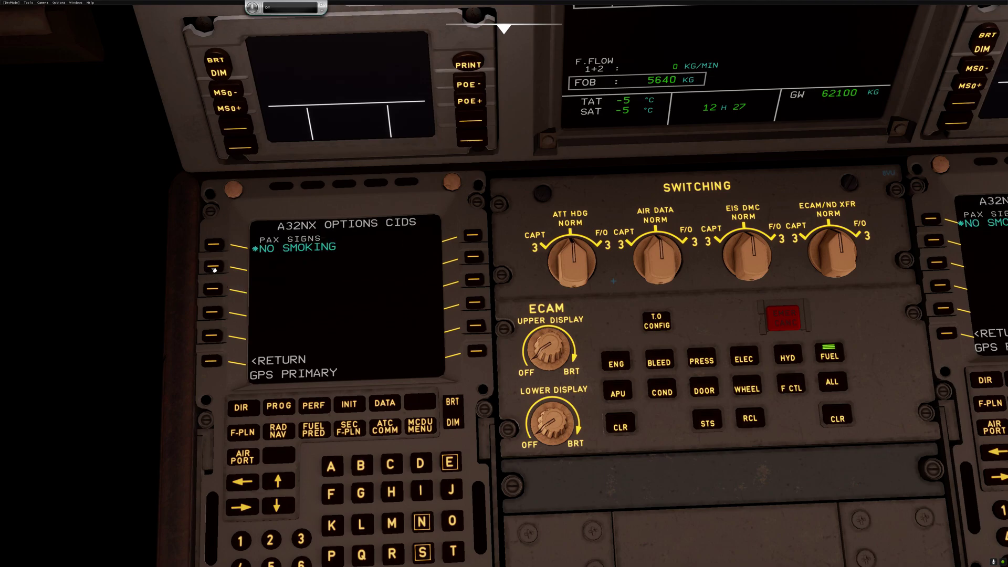
pyautogui.click(213, 361)
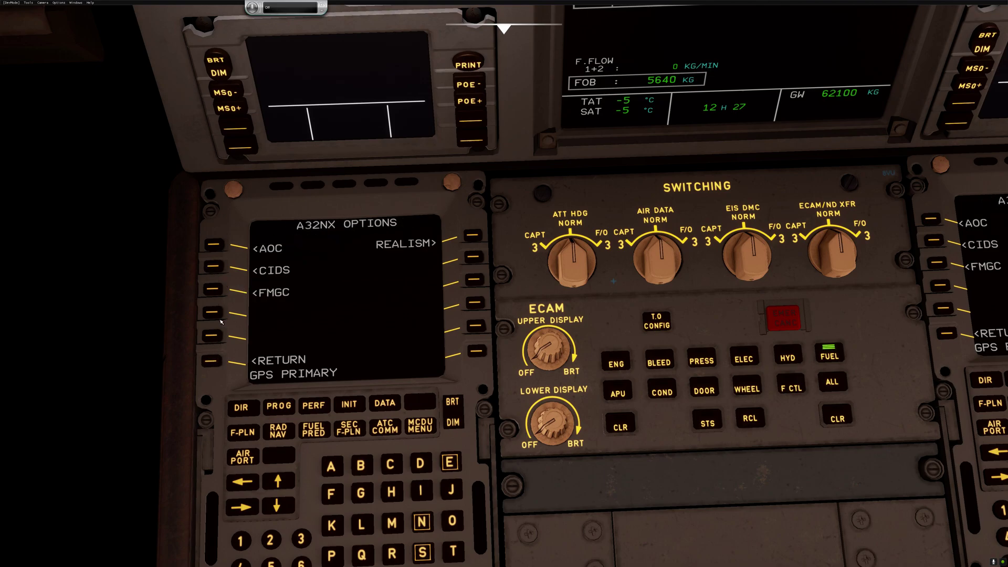
pyautogui.click(220, 249)
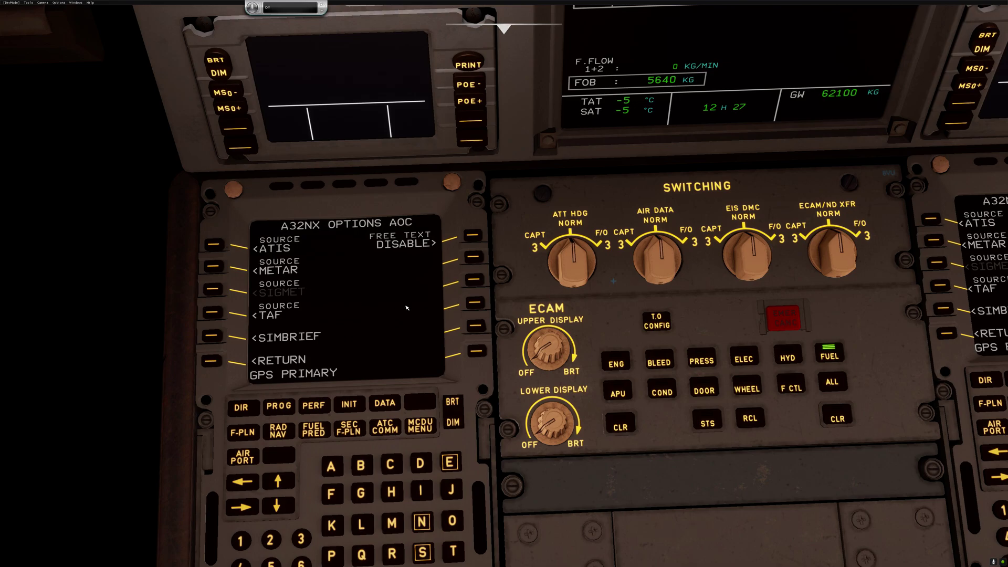
pyautogui.click(214, 338)
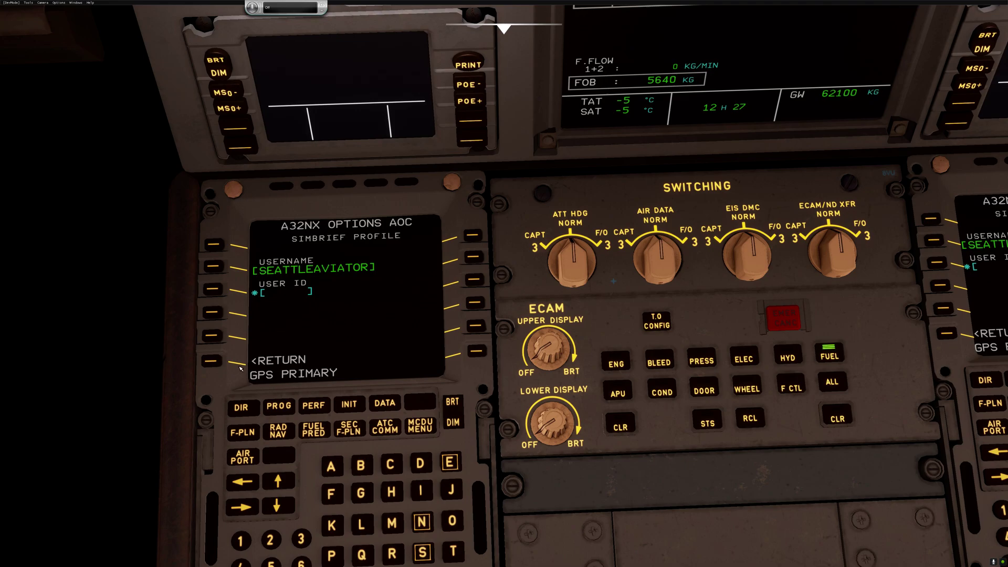
pyautogui.click(211, 361)
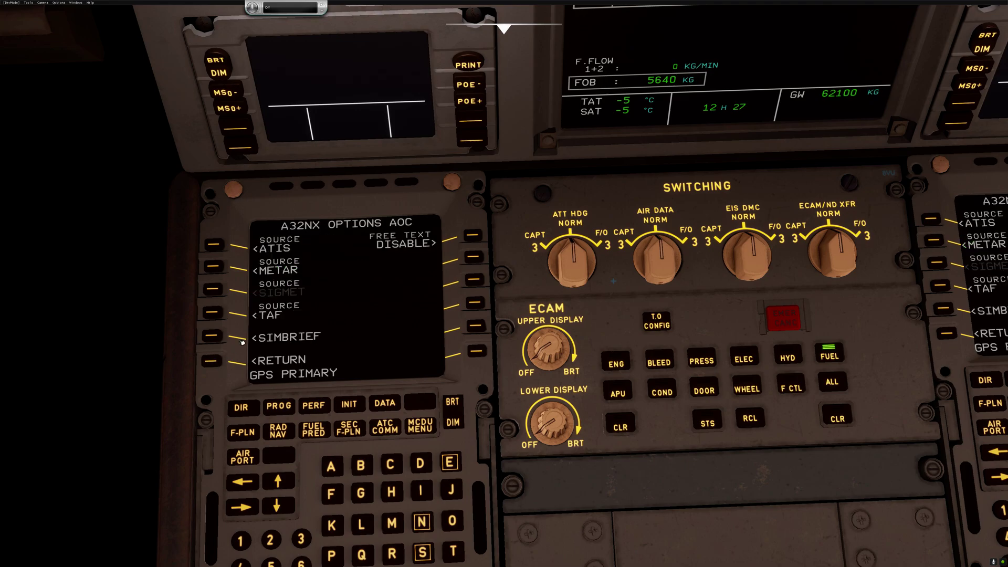